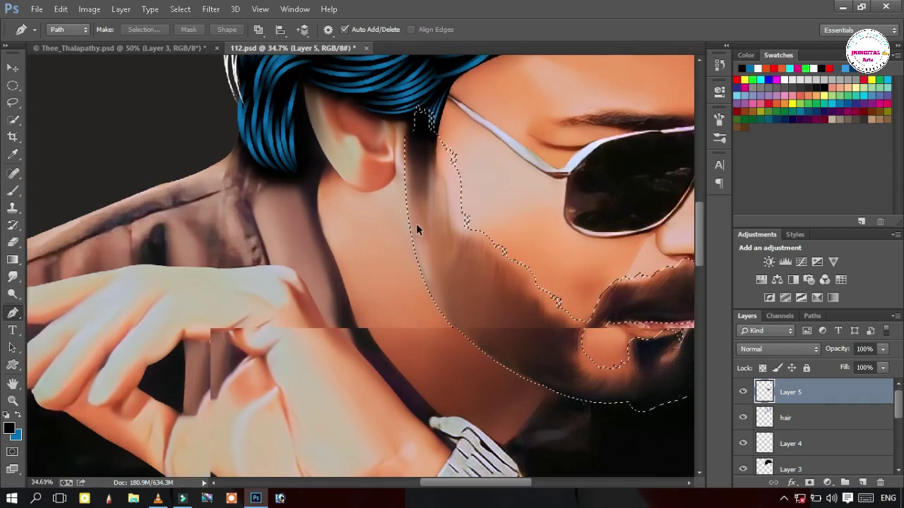
- Paint soft black shading along the beard's outer edge inside the selection with a 700 px brush at 100% opacity
scroll(415, 234, right, 2)
key(b)
right_click(336, 248)
click(415, 243)
key(Return)
key(bracketright)
key(bracketright)
key(bracketright)
key(bracketright)
key(bracketright)
key(bracketright)
key(bracketright)
key(bracketright)
key(bracketright)
key(bracketright)
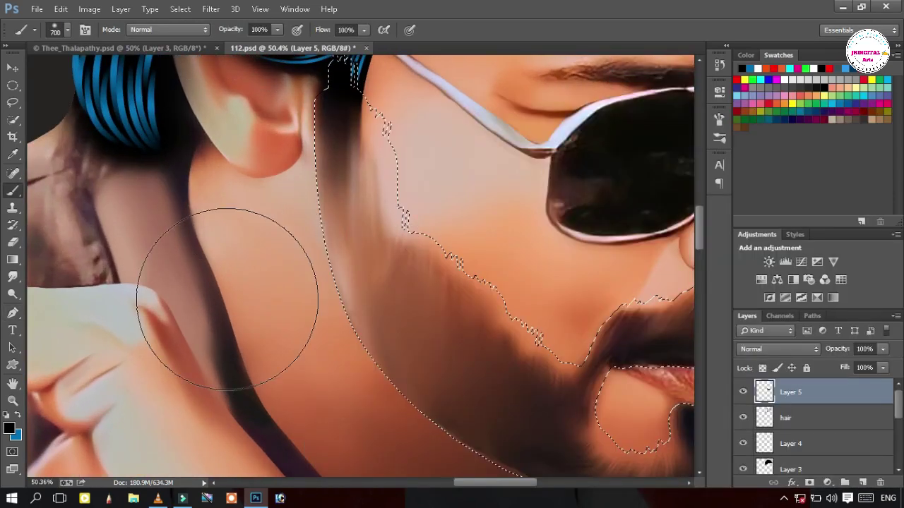
scroll(228, 283, down, 3)
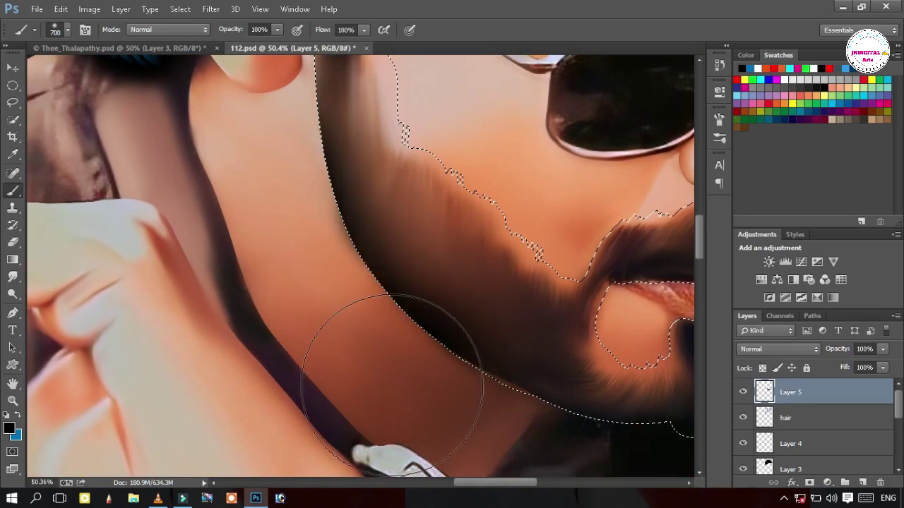
- Darken the beard along the jaw and chin with black at 30% opacity, reducing the brush from 600 to 300 px
scroll(232, 282, right, 3)
key(3)
key(bracketleft)
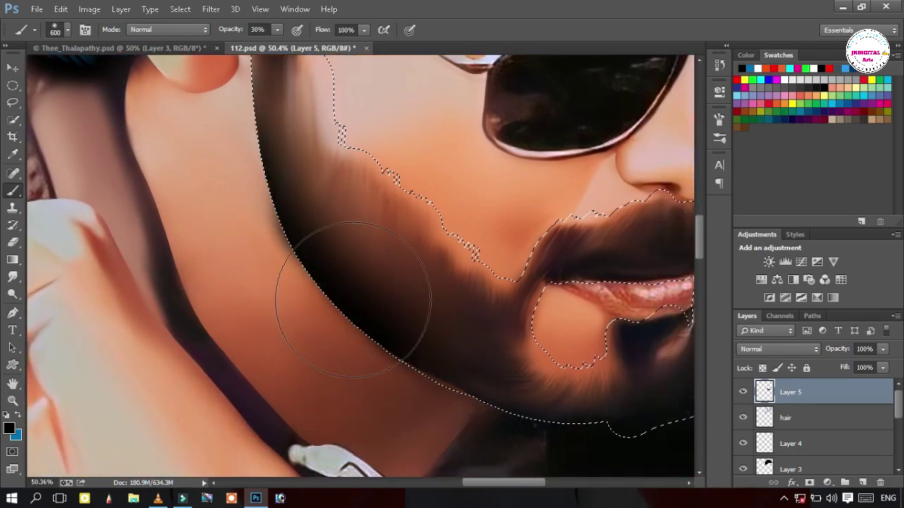
click(358, 295)
key(bracketleft)
key(bracketleft)
key(bracketleft)
drag(488, 445, 370, 328)
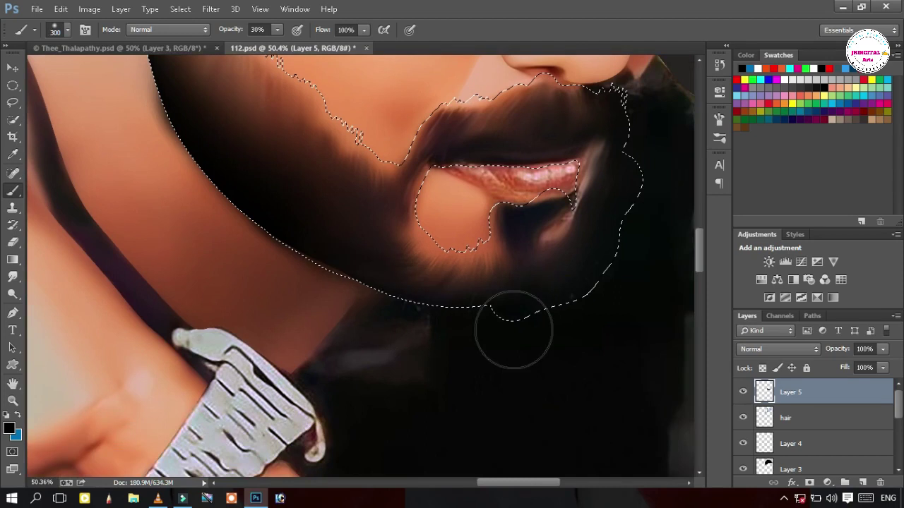
drag(394, 294, 516, 284)
- Darken the mustache and the cheek area of the beard with smaller soft black strokes at 30% opacity
scroll(487, 191, up, 1)
key(bracketleft)
key(bracketleft)
key(bracketleft)
drag(481, 176, 565, 166)
mouse_move(245, 170)
mouse_down()
mouse_move(276, 168)
mouse_move(308, 191)
mouse_up()
key(bracketright)
drag(247, 134, 359, 234)
key(bracketright)
key(bracketright)
scroll(264, 226, up, 1)
scroll(264, 226, down, 6)
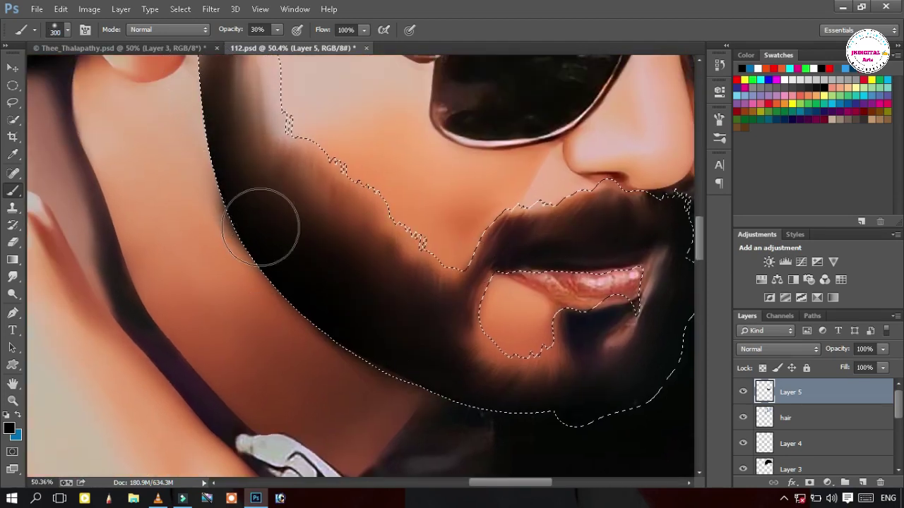
- Compare the portrait with and without the beard shading by toggling the visibility of Layer 5
scroll(267, 221, up, 5)
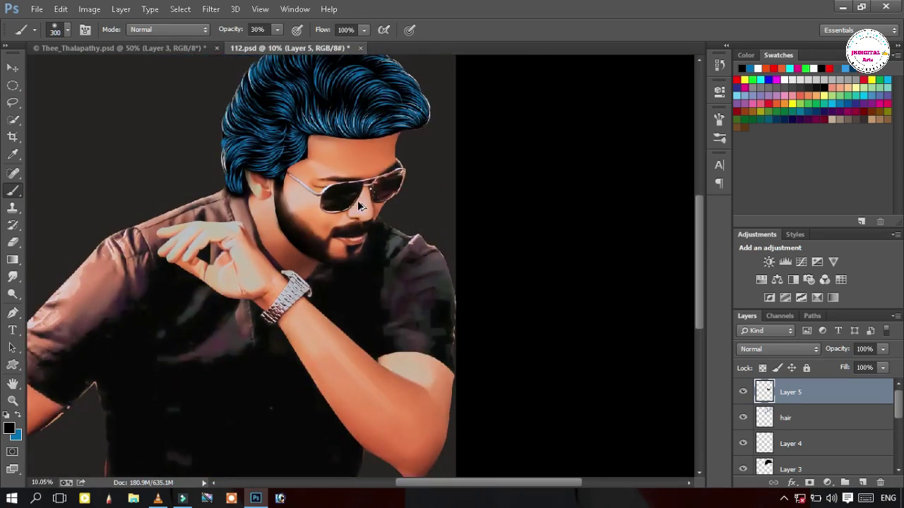
scroll(275, 273, up, 5)
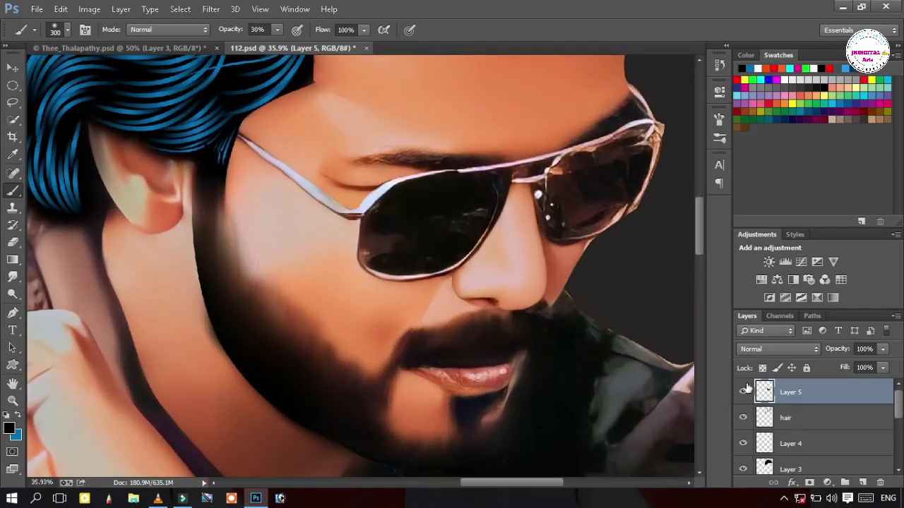
click(743, 391)
click(743, 392)
click(744, 392)
click(744, 391)
click(743, 392)
click(743, 392)
- Make blue the foreground colour, load the Round Brushes with Size set and choose its 9 px hard round brush
scroll(262, 279, up, 6)
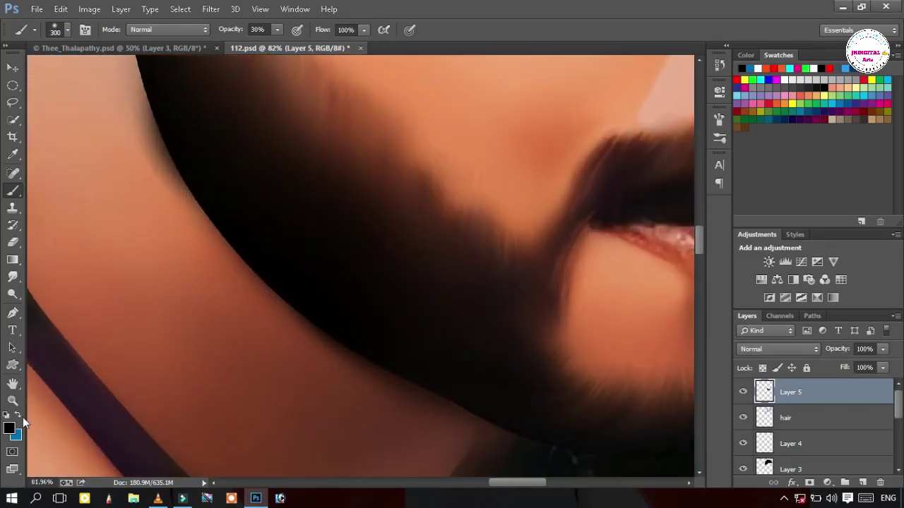
click(25, 420)
right_click(252, 275)
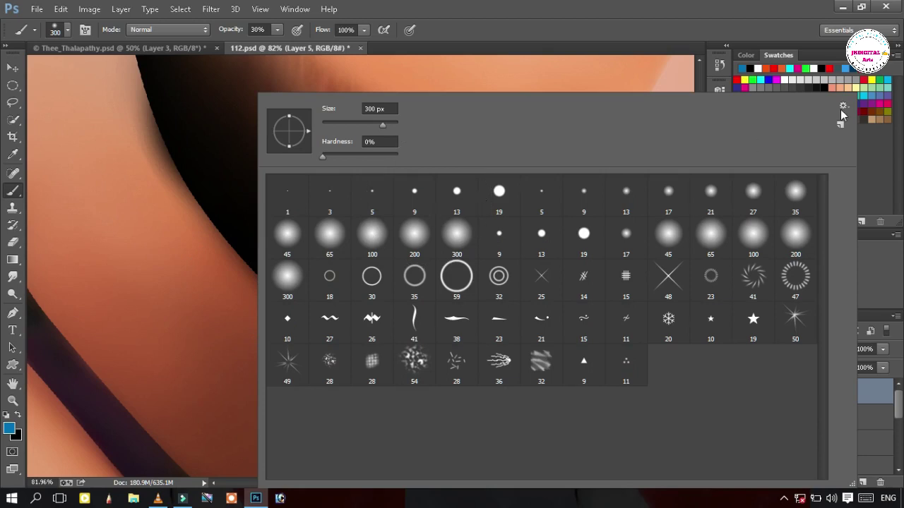
click(842, 106)
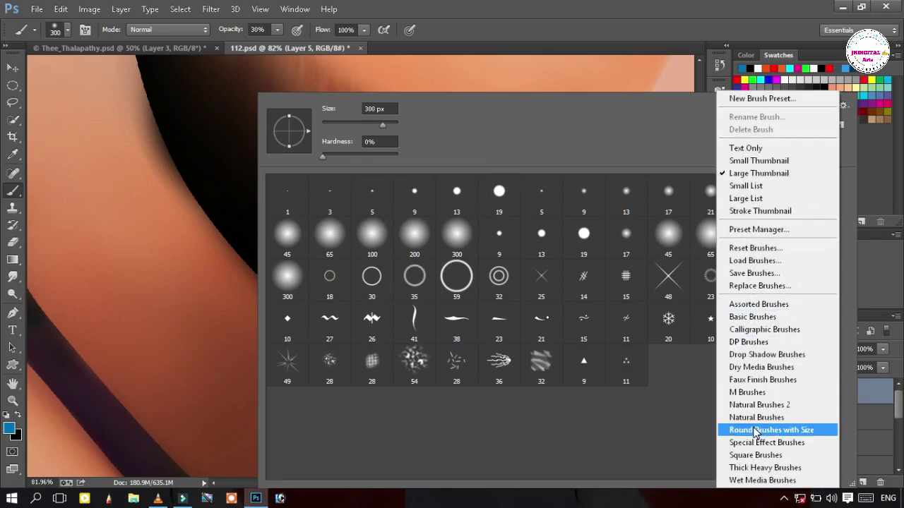
click(754, 430)
click(393, 197)
click(496, 199)
double_click(417, 204)
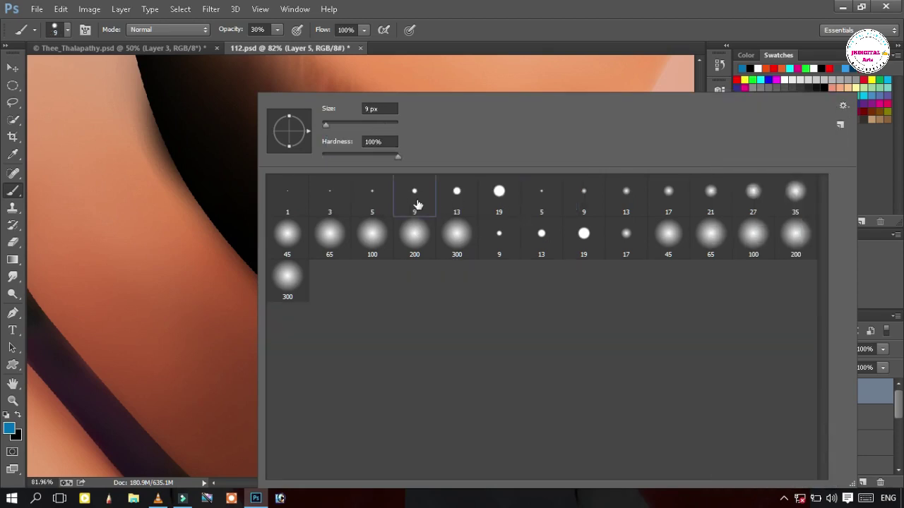
- Set the blue brush to 9 px at 69% opacity and switch to the Pen tool
key(])
drag(300, 46, 301, 46)
key(F5)
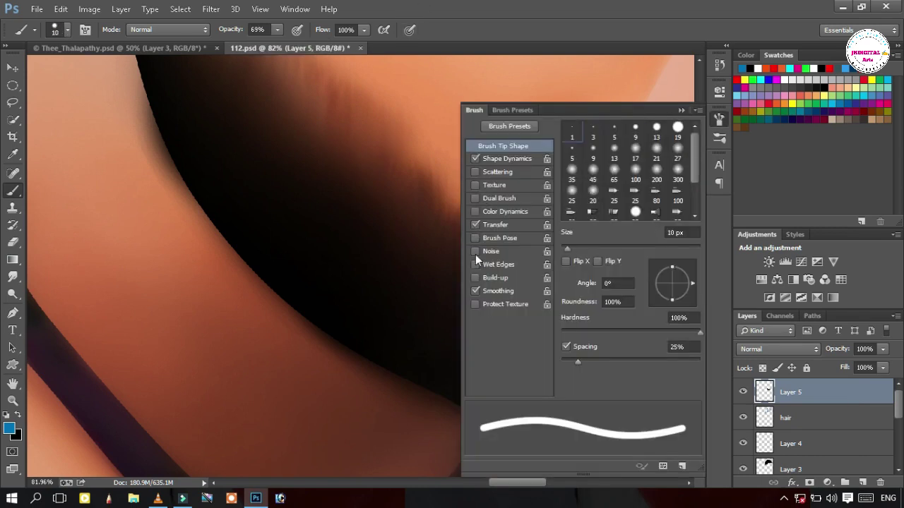
key(F5)
alt+scroll(364, 214, up, 3)
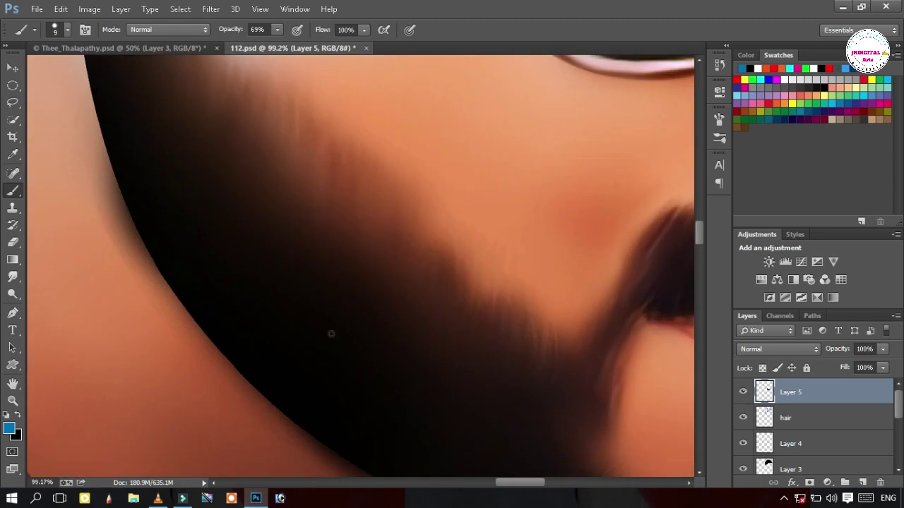
key(p)
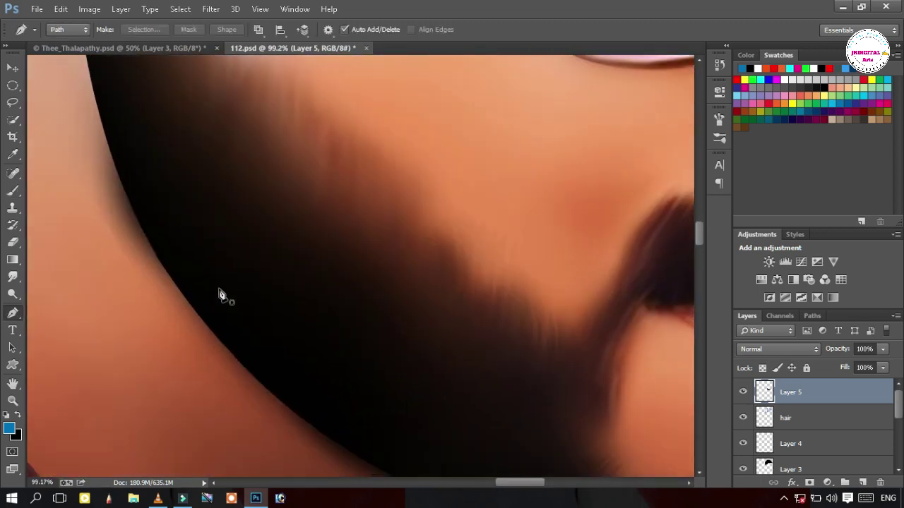
click(351, 313)
key(ctrl+z)
key(Tab)
key(Tab)
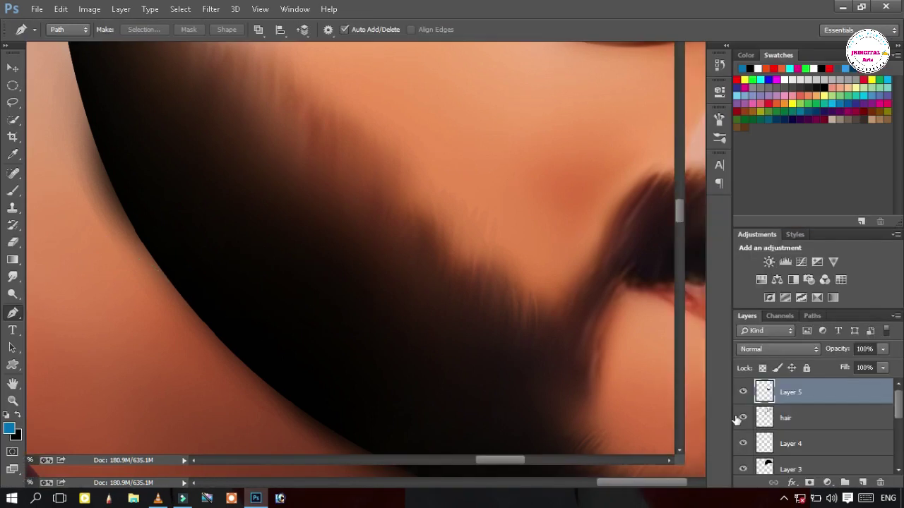
- Hide Layer 5 to reveal the original beard and add a new layer above it
click(742, 392)
click(863, 483)
scroll(244, 271, down, 2)
scroll(297, 319, up, 2)
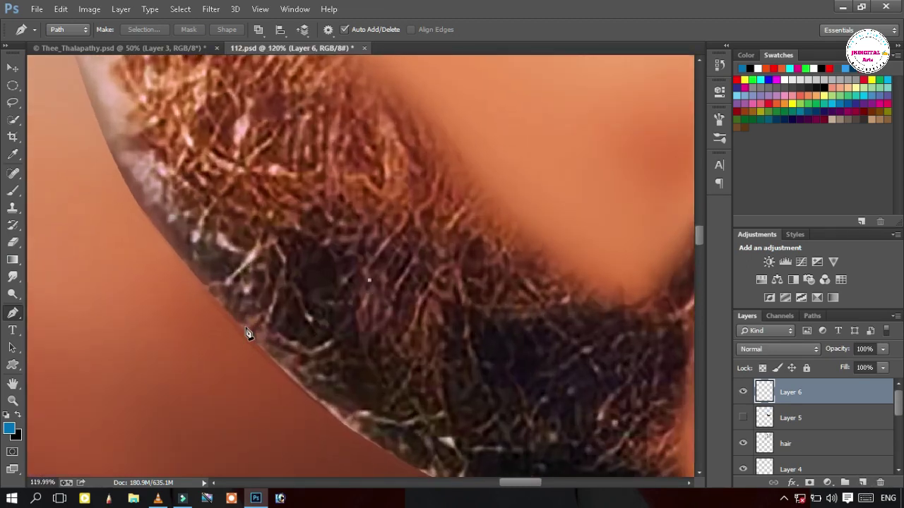
- Draw two curved strand paths from the beard's interior to the jaw edge and show Layer 5 again
click(368, 280)
drag(243, 327, 163, 295)
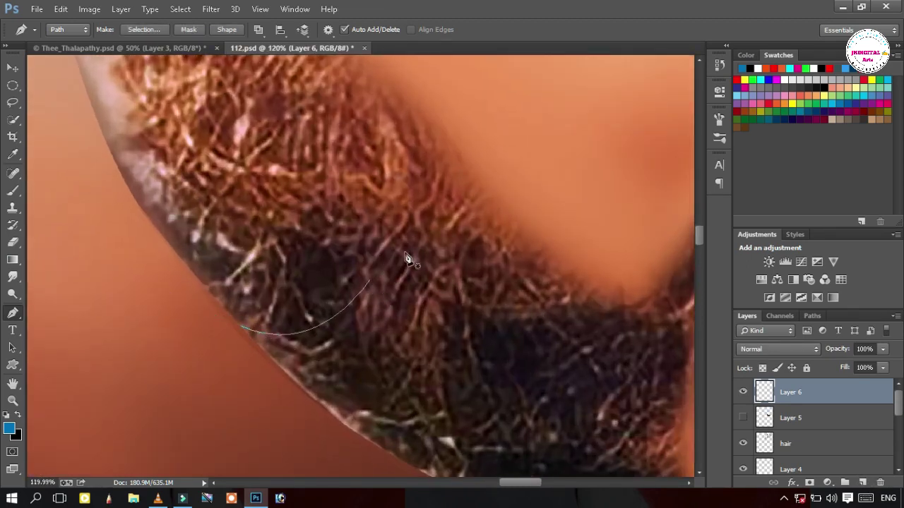
drag(252, 333, 142, 303)
click(742, 418)
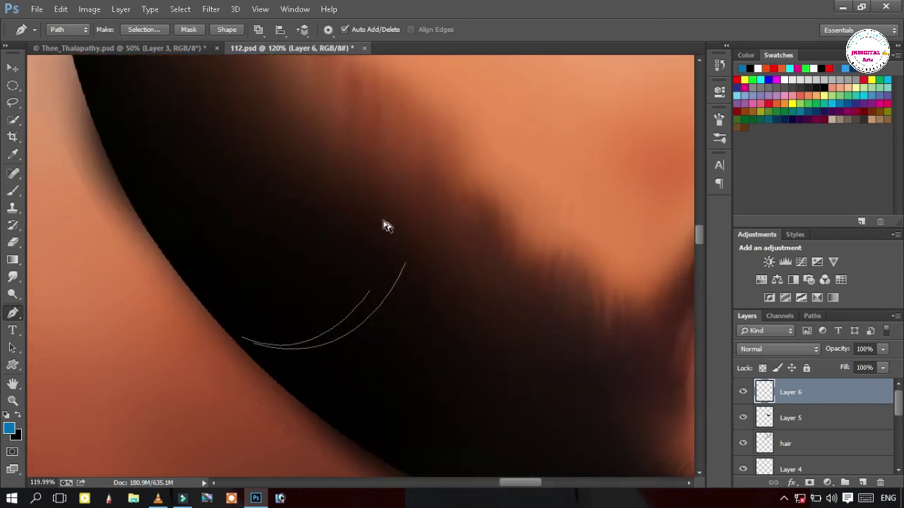
- Draw two more curved strand paths just above the first pair on the jaw
scroll(410, 236, left, 2)
drag(202, 315, 183, 308)
key(Escape)
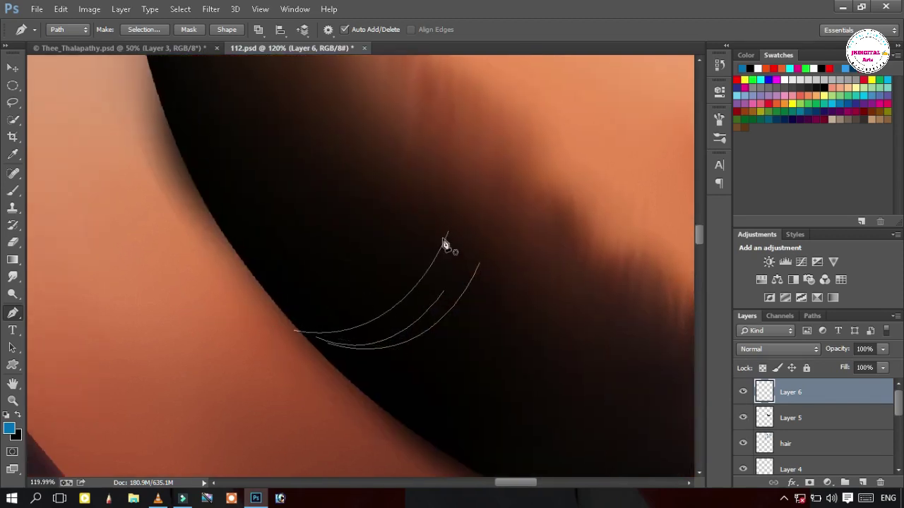
drag(331, 334, 216, 329)
key(Escape)
scroll(334, 184, down, 5)
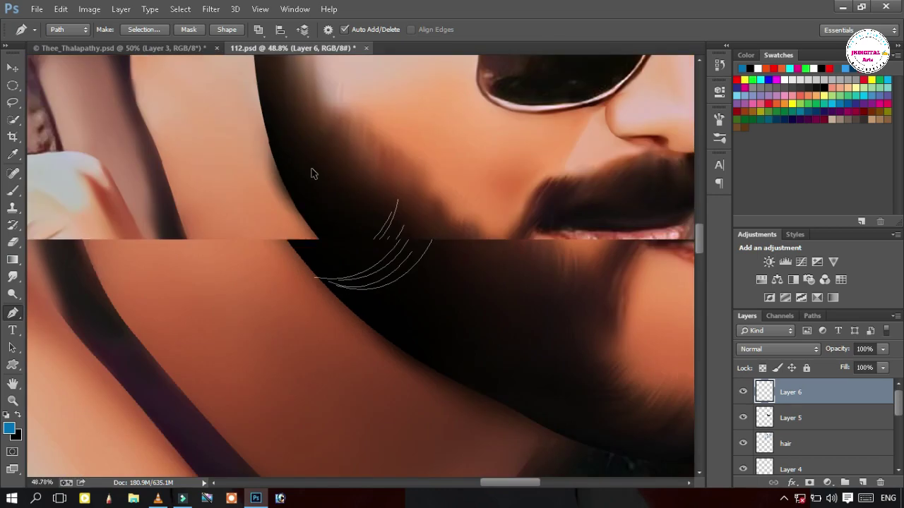
scroll(304, 169, up, 2)
scroll(293, 169, up, 5)
scroll(291, 179, down, 1)
click(286, 180)
drag(276, 333, 301, 400)
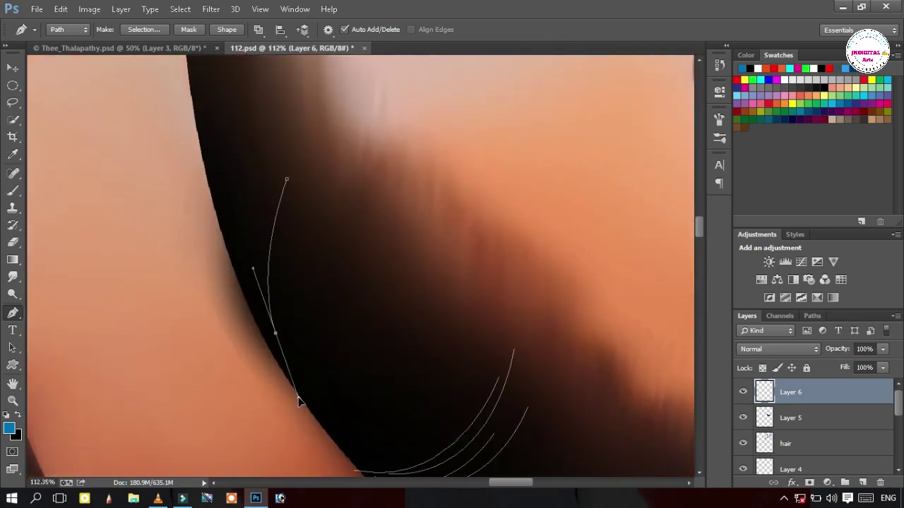
key(ctrl+z)
- Draw a second clump of three curved strand paths farther down the jaw toward the chin
scroll(490, 275, down, 3)
scroll(487, 274, down, 3)
scroll(480, 267, right, 2)
drag(424, 372, 309, 353)
ctrl+click(415, 340)
click(549, 236)
drag(394, 373, 225, 340)
ctrl+click(459, 318)
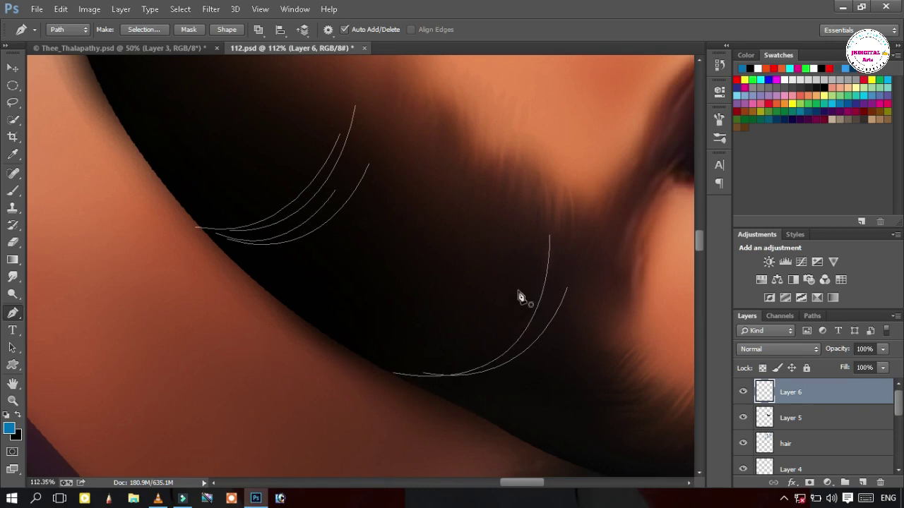
drag(385, 367, 293, 353)
ctrl+click(416, 306)
- Draw four curved strand paths converging on the jaw edge just above the clump nearest the chin
scroll(417, 305, left, 1)
drag(357, 331, 273, 308)
click(515, 228)
mouse_move(373, 333)
mouse_down()
mouse_move(266, 341)
mouse_move(266, 301)
mouse_move(252, 312)
mouse_up()
ctrl+click(377, 261)
drag(361, 335, 236, 300)
ctrl+click(487, 250)
click(542, 225)
drag(384, 340, 244, 317)
ctrl+click(409, 289)
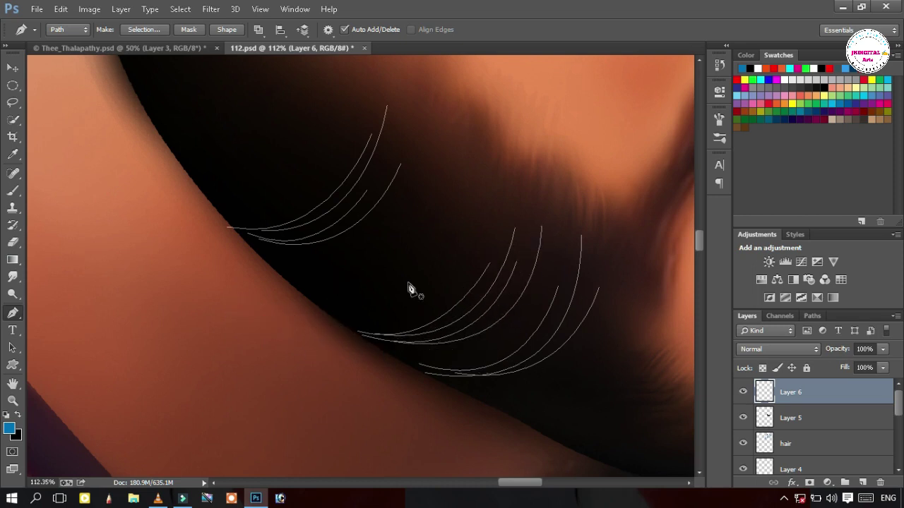
- Add two curved strand paths that fill the space between the two lower clumps
drag(383, 344, 267, 315)
ctrl+click(308, 293)
drag(243, 360, 233, 331)
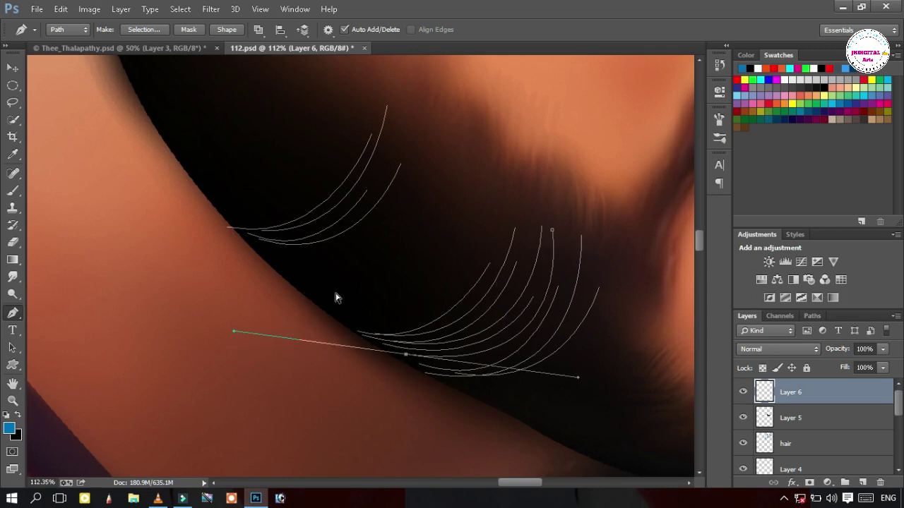
ctrl+click(336, 295)
- Draw three curved strand paths in the gap between the upper clump and the lower clumps on the jaw
drag(341, 249, 467, 302)
click(590, 322)
mouse_move(434, 349)
mouse_down()
mouse_move(354, 312)
mouse_move(343, 295)
mouse_up()
ctrl+click(499, 320)
click(607, 278)
mouse_move(473, 365)
mouse_down()
mouse_move(367, 379)
mouse_move(346, 325)
mouse_up()
ctrl+click(456, 323)
click(570, 300)
drag(423, 344, 290, 296)
ctrl+click(310, 351)
- Add two more curved strand paths at the upper side of the middle jaw clump
scroll(533, 304, up, 1)
drag(441, 383, 327, 377)
ctrl+click(437, 361)
drag(468, 389, 317, 384)
ctrl+click(452, 353)
- Extend the upper jaw clump with two longer curved strand paths along its lower side
scroll(550, 296, left, 2)
scroll(568, 289, up, 1)
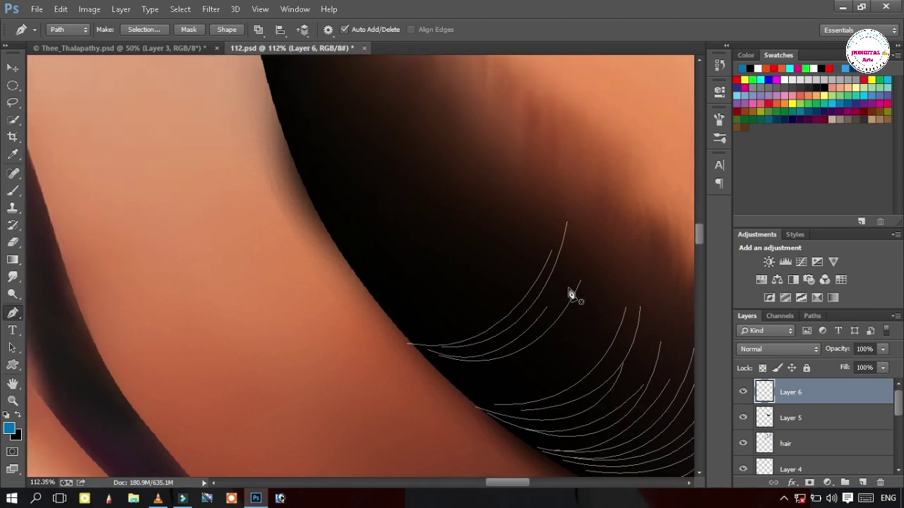
drag(446, 363, 335, 351)
ctrl+click(595, 336)
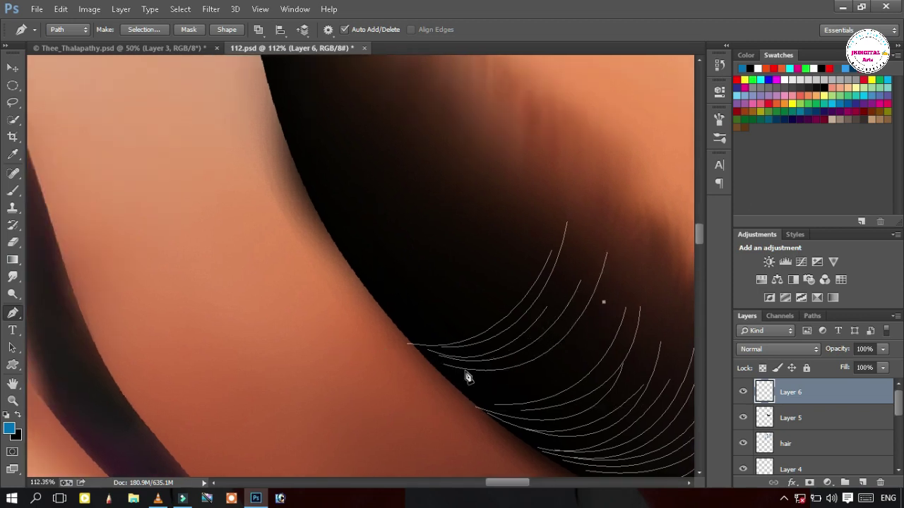
click(629, 247)
drag(461, 380, 327, 325)
ctrl+click(384, 290)
- Hide the interface panels and draw curved strand paths higher on the jaw, above the existing clumps
key(Tab)
scroll(398, 257, up, 1)
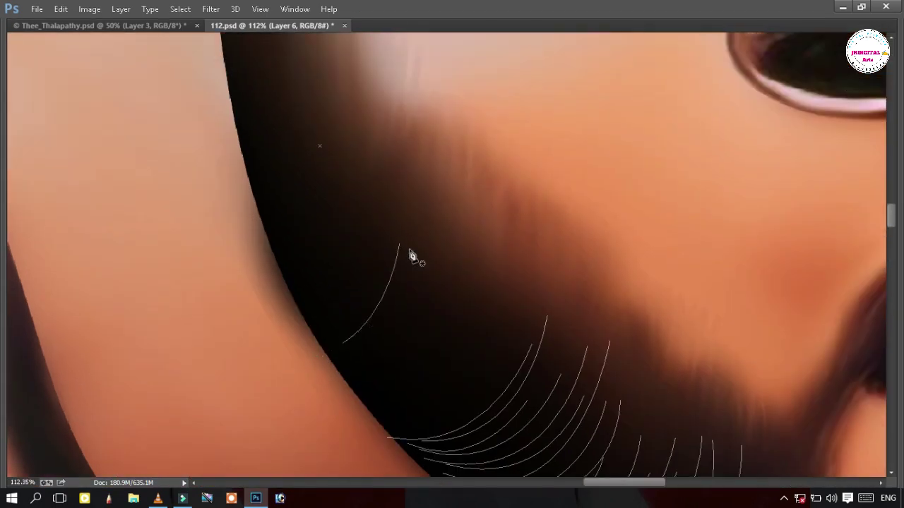
drag(333, 357, 244, 365)
ctrl+click(461, 308)
click(485, 261)
drag(383, 359, 279, 376)
ctrl+click(512, 296)
- Fill the area between the newest upper strands and the jaw clump with three more curved strand paths
ctrl+click(534, 350)
click(519, 316)
drag(404, 432, 302, 433)
ctrl+click(443, 364)
drag(295, 390, 282, 391)
ctrl+click(404, 346)
drag(406, 339, 491, 350)
click(574, 304)
mouse_move(454, 400)
mouse_down()
mouse_move(311, 374)
mouse_move(351, 388)
mouse_up()
ctrl+click(381, 370)
- Add three curved strand paths around the topmost jaw strands to thicken that clump toward the sideburn
scroll(381, 374, left, 2)
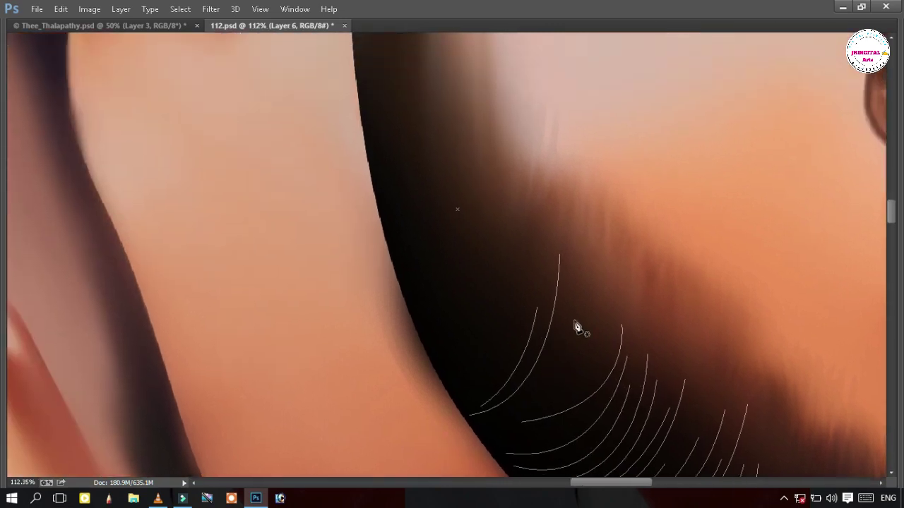
click(587, 280)
drag(460, 374, 324, 354)
ctrl+click(571, 321)
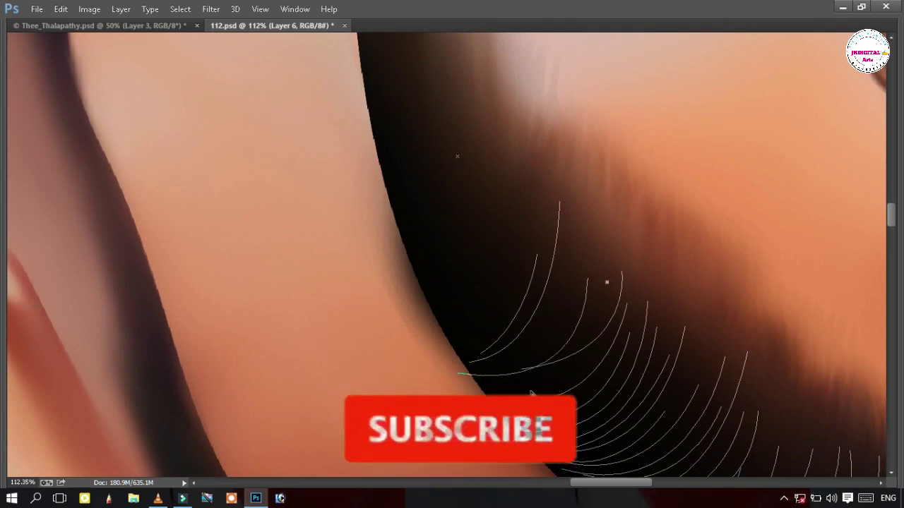
click(582, 222)
drag(487, 368, 391, 391)
ctrl+click(407, 337)
click(570, 240)
drag(517, 341, 468, 360)
ctrl+click(483, 326)
scroll(483, 325, left, 2)
scroll(485, 330, up, 5)
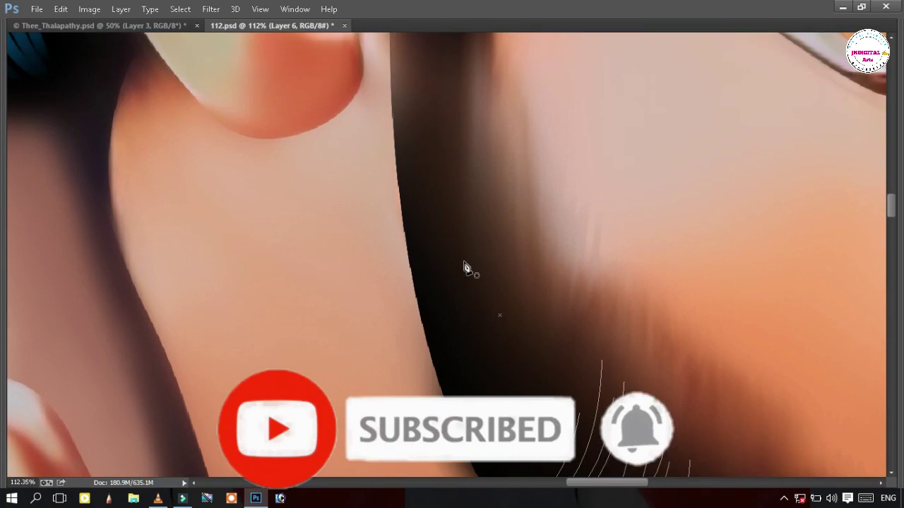
- Draw three curved hair-strand paths on the upper sideburn beside the ear, just below the blue hair
click(461, 123)
drag(442, 239, 442, 361)
ctrl+click(420, 263)
click(457, 111)
ctrl+click(403, 258)
scroll(433, 209, down, 2)
click(440, 65)
drag(417, 231, 440, 320)
ctrl+click(459, 198)
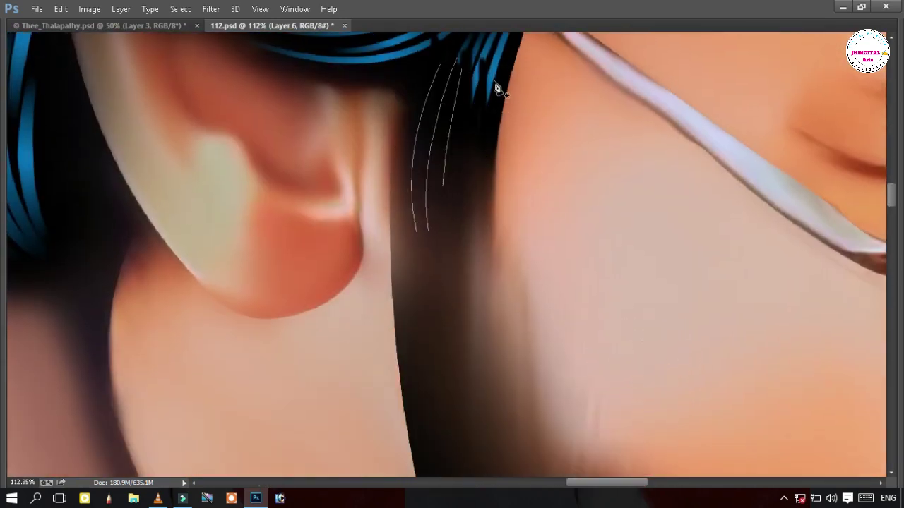
- Add three more curved strand paths toward the front edge of the upper sideburn
drag(500, 269, 508, 281)
ctrl+click(501, 192)
ctrl+click(432, 271)
- Draw three long curved strand paths down the middle of the sideburn, level with the earlobe and below
scroll(414, 156, down, 5)
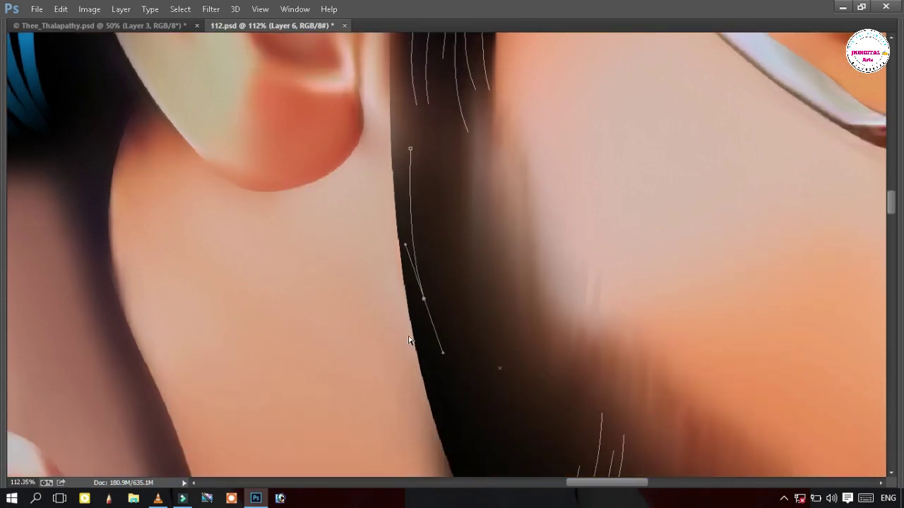
click(477, 132)
drag(488, 285, 507, 350)
scroll(464, 167, down, 2)
click(458, 64)
drag(479, 237, 514, 313)
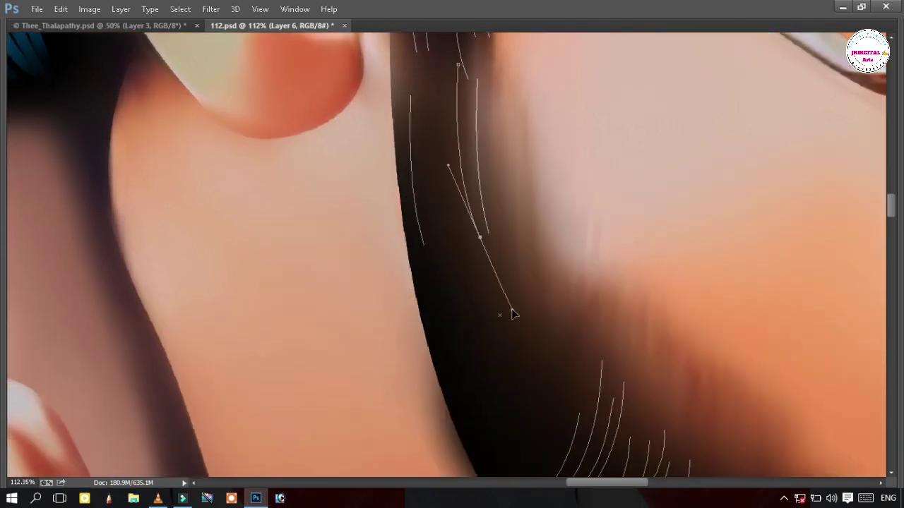
- Thicken the middle of the sideburn with more curved strand paths between the new strands and the rear edge
click(433, 52)
drag(459, 206, 484, 263)
click(422, 73)
drag(447, 224, 494, 315)
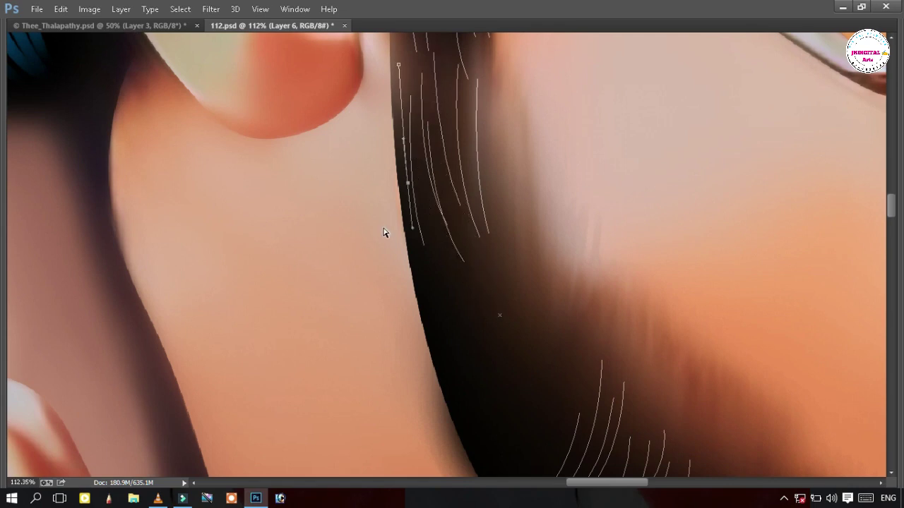
- Add two long curved strand paths along the front side of the lower sideburn
scroll(383, 232, down, 3)
key(Escape)
click(480, 83)
drag(512, 261, 553, 336)
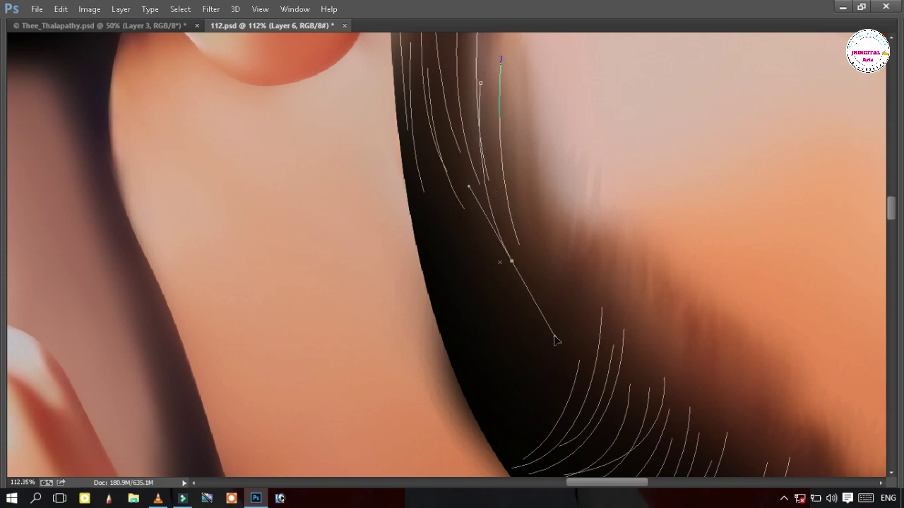
key(Escape)
- Draw one curved strand path below the front sideburn strands and two more near the rear jaw edge
scroll(523, 131, down, 3)
drag(516, 302, 494, 252)
scroll(494, 252, down, 3)
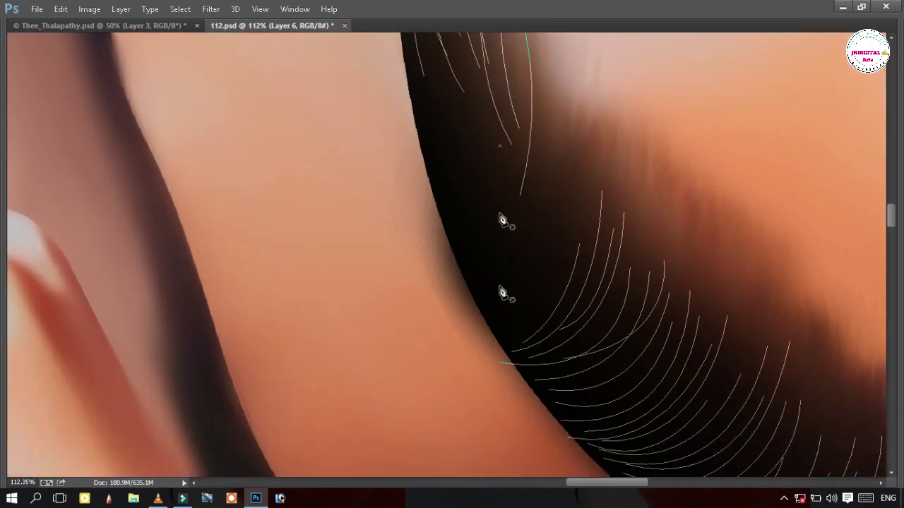
drag(512, 397, 522, 410)
key(Escape)
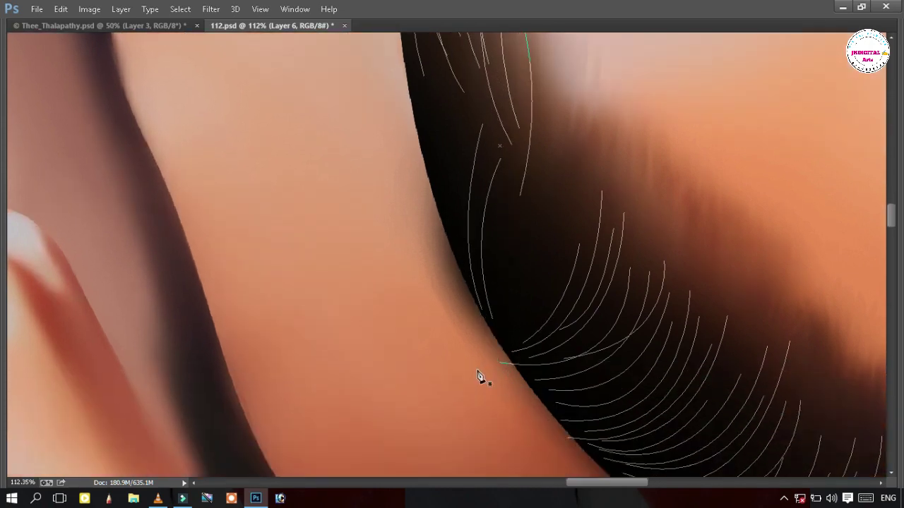
- Add longer curved strand paths following the rear edge of the beard where the sideburn meets the jaw
drag(474, 283, 503, 381)
click(457, 46)
drag(460, 258, 493, 363)
key(Escape)
scroll(519, 174, down, 3)
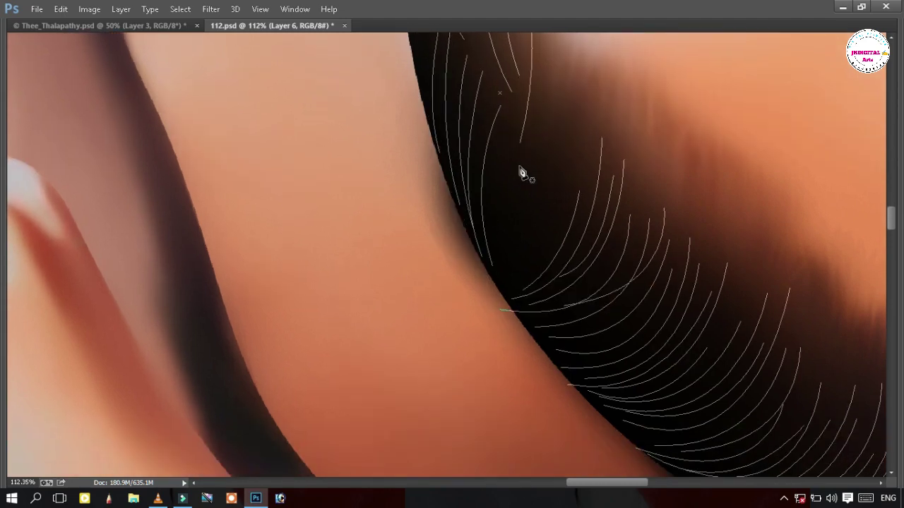
- Fill the gap between the rear-edge strands and the jaw clump with curved strand paths
scroll(475, 344, down, 3)
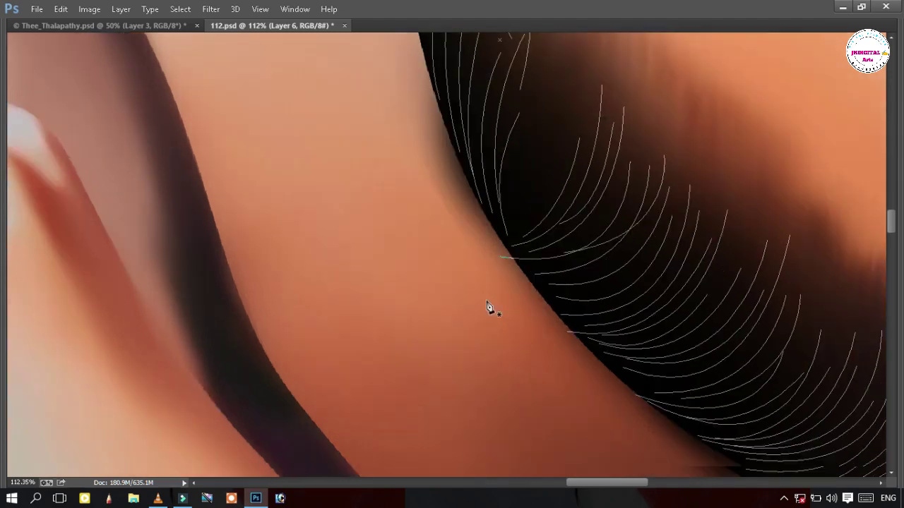
drag(502, 237, 515, 340)
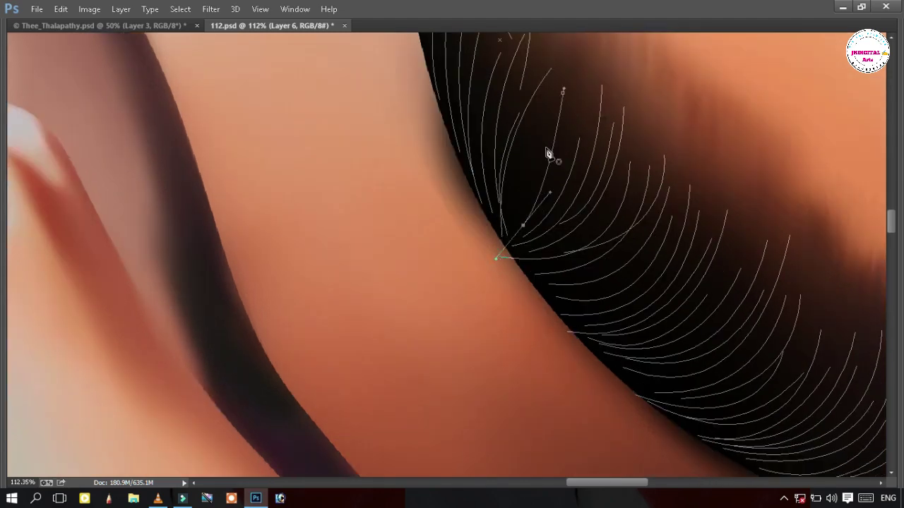
drag(548, 218, 526, 271)
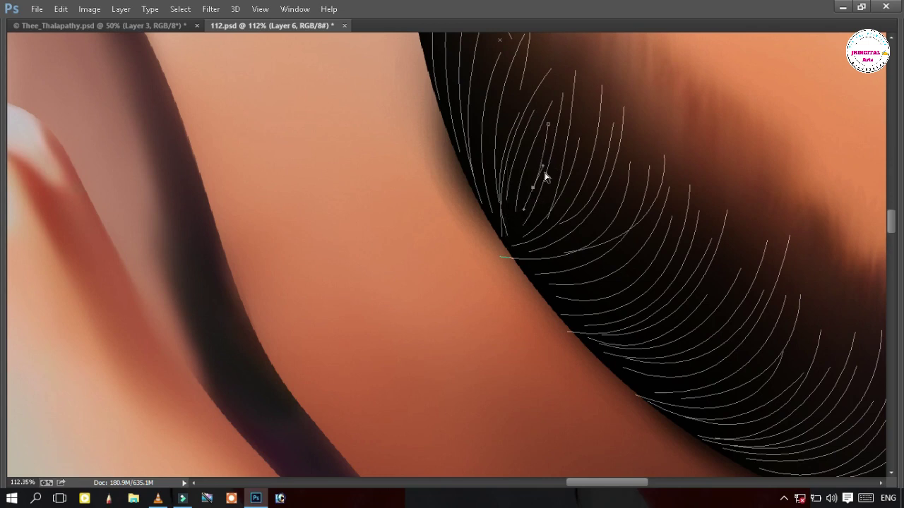
- Stroke the beard strand paths in blue with the current brush on Layer 6
scroll(607, 102, down, 5)
right_click(606, 96)
click(626, 184)
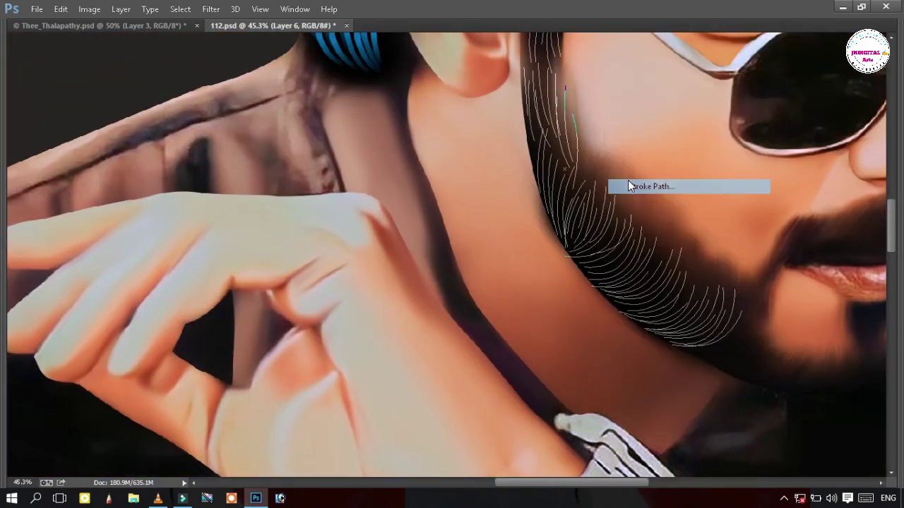
scroll(625, 187, down, 4)
scroll(638, 197, up, 5)
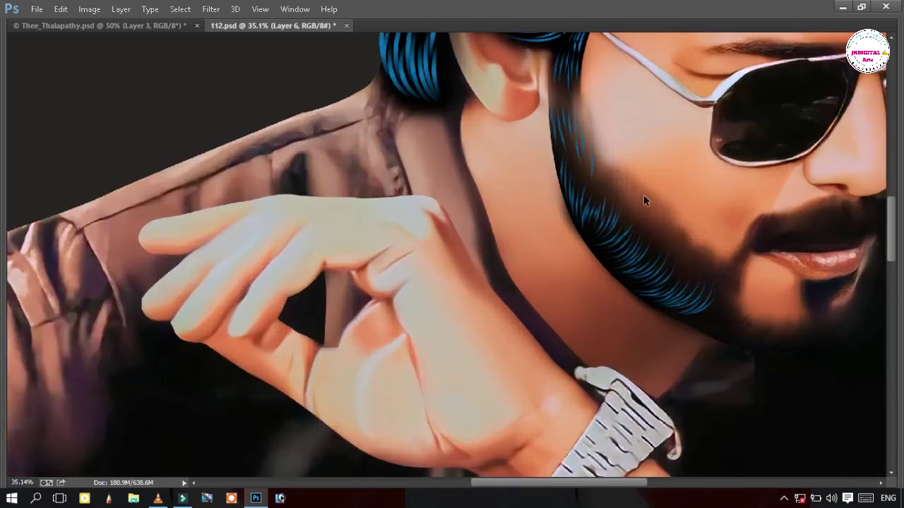
scroll(642, 195, down, 2)
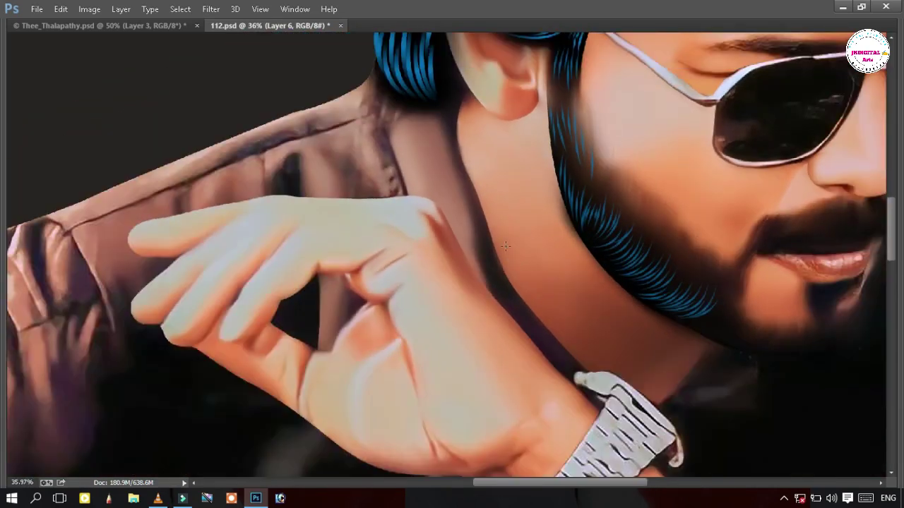
- Look through the brush presets without changing the brush and undo the stroke on the beard paths
key(b)
right_click(502, 244)
click(892, 107)
click(727, 5)
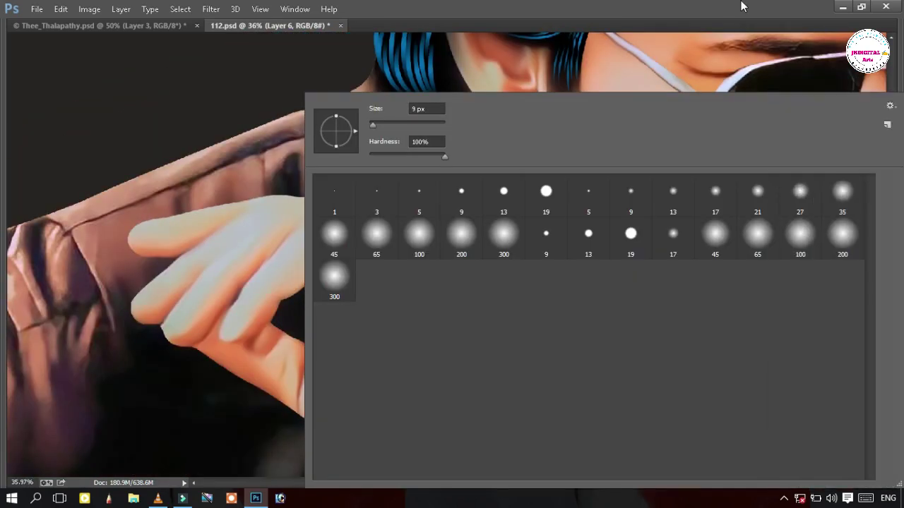
click(741, 4)
key(v)
key(ctrl+alt+z)
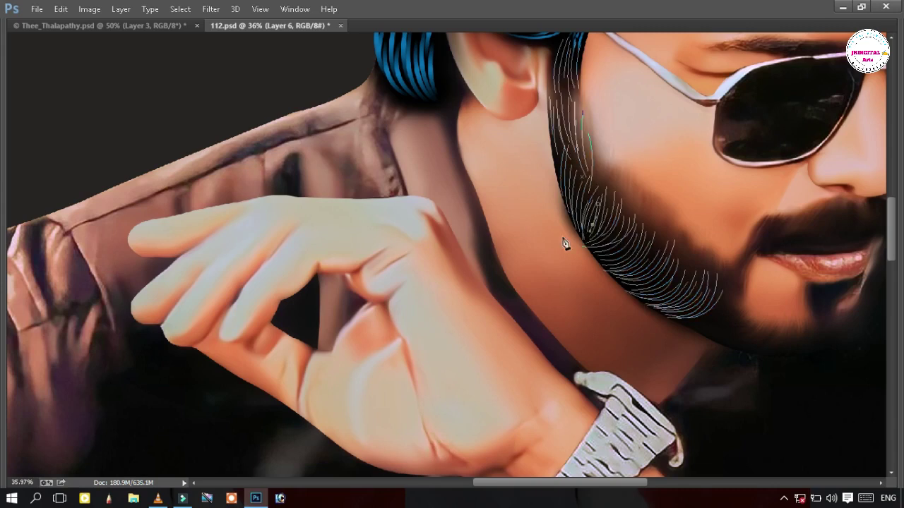
- Load the jk brushes2 file into the brush presets
right_click(537, 249)
click(890, 105)
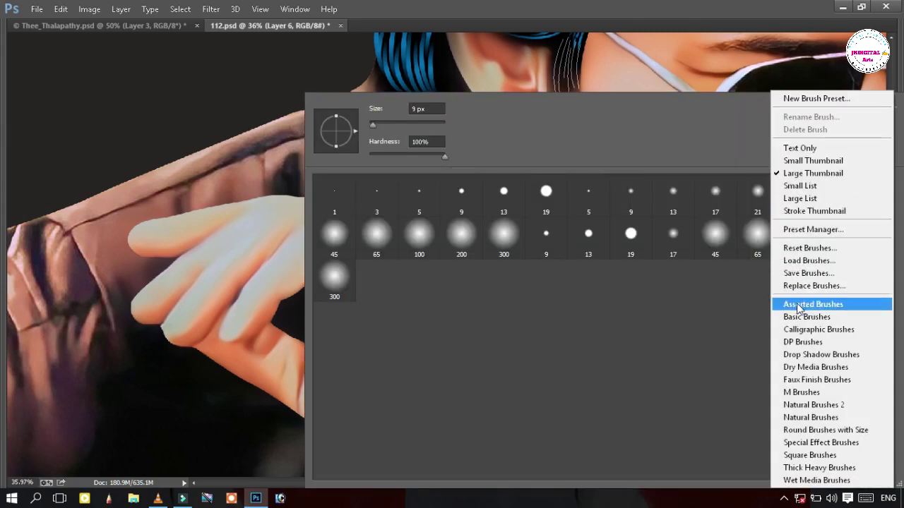
click(786, 264)
double_click(204, 408)
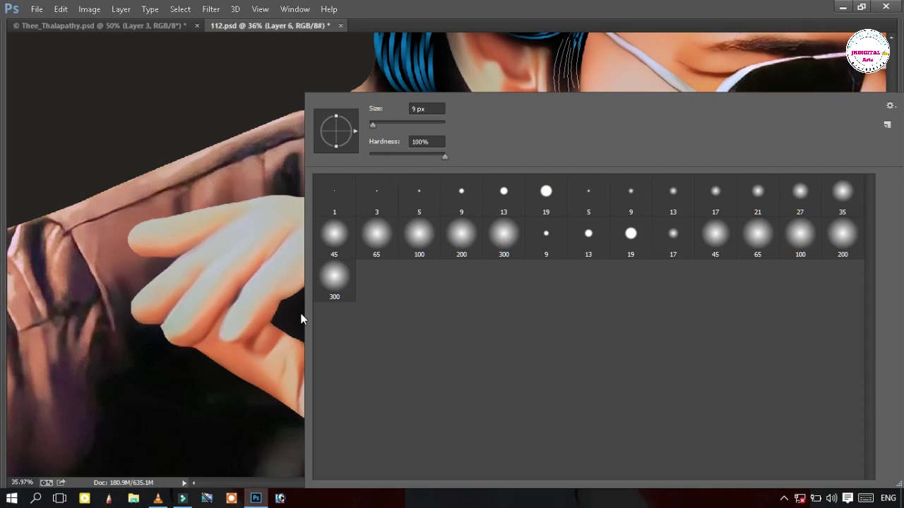
click(889, 105)
click(812, 258)
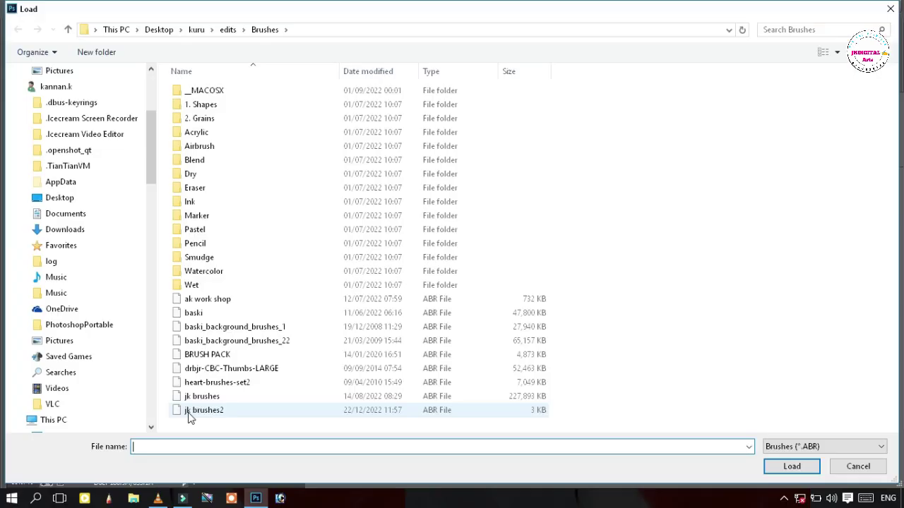
double_click(198, 410)
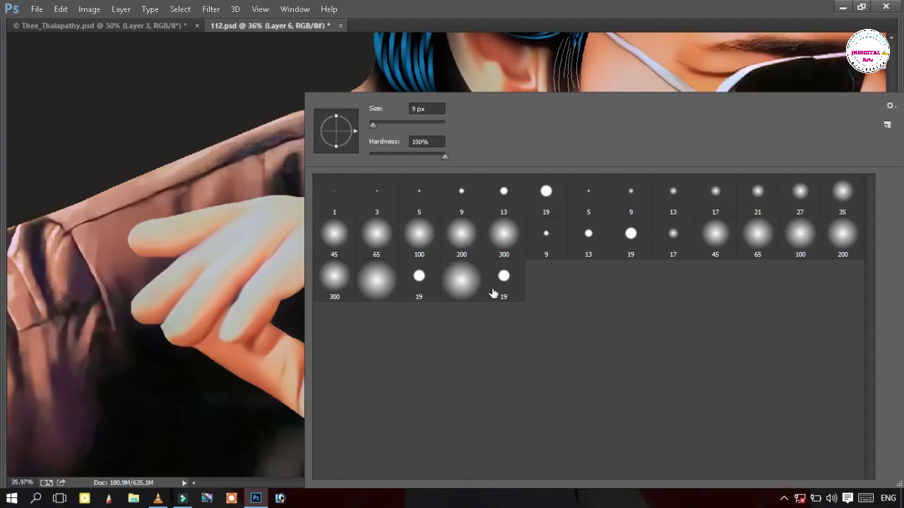
click(890, 106)
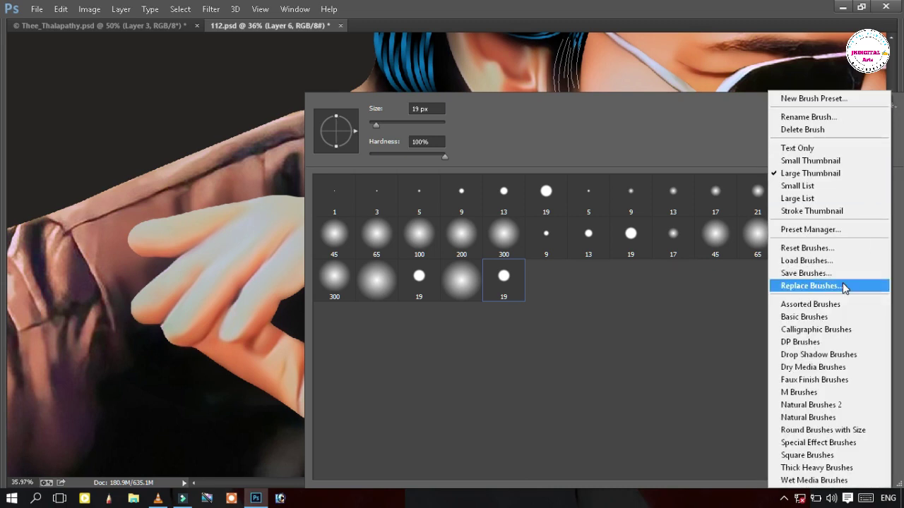
click(845, 245)
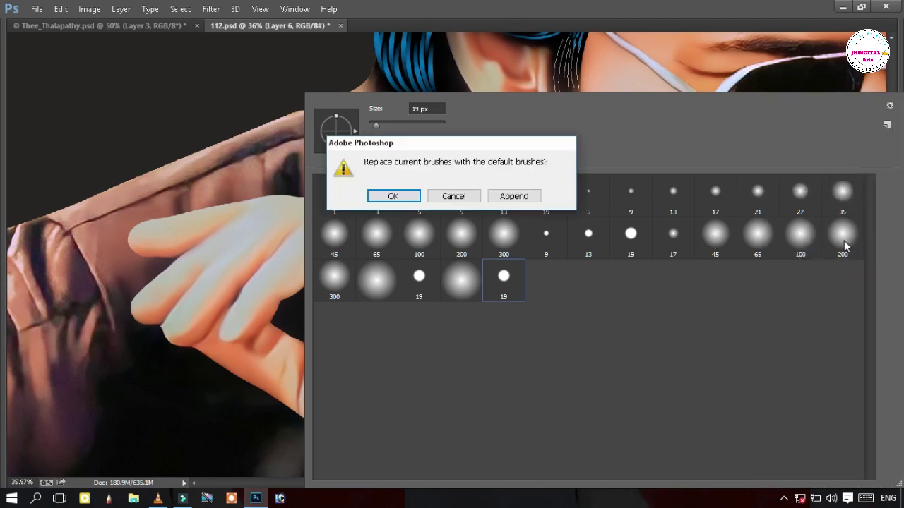
click(453, 196)
- Replace the brush presets with the jk brushes2 file, select its 19 px hard round brush and check its settings
click(890, 105)
click(804, 285)
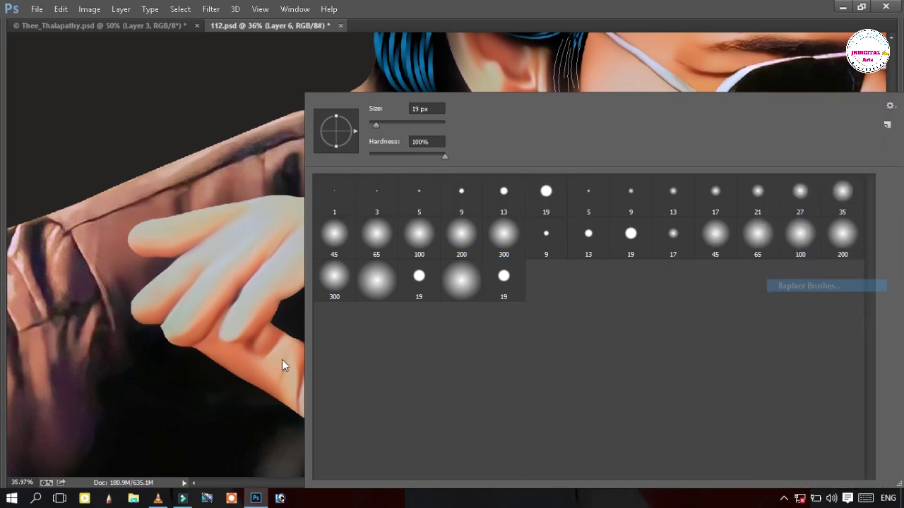
double_click(219, 410)
click(363, 204)
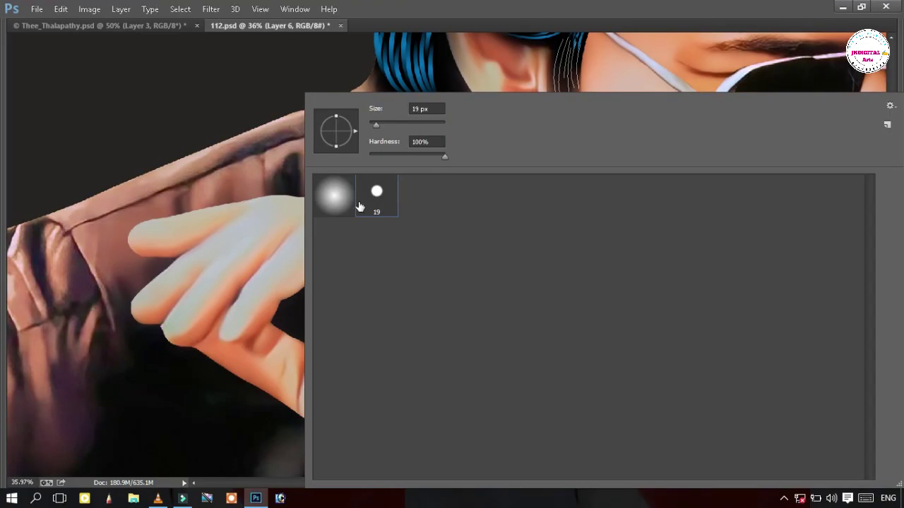
double_click(368, 206)
key(F5)
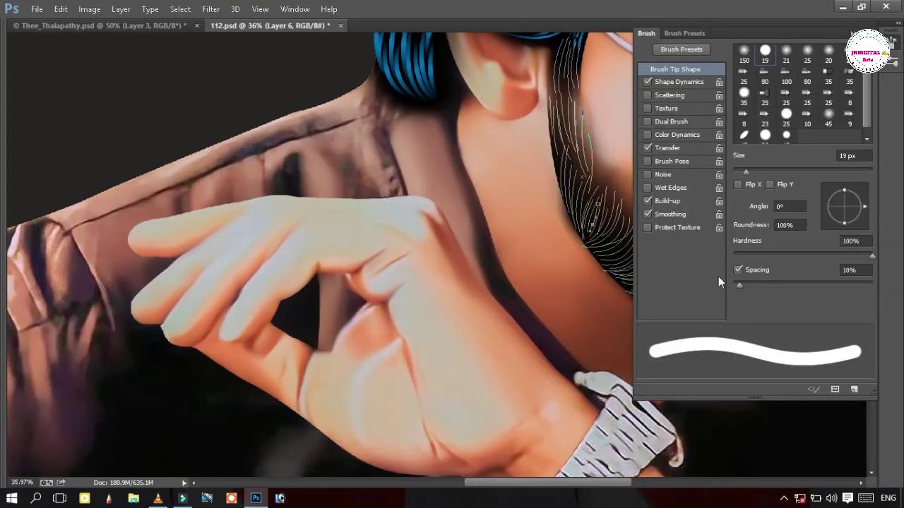
key(F5)
- Show the interface panels and set the foreground colour to bright blue 009aff
key(Tab)
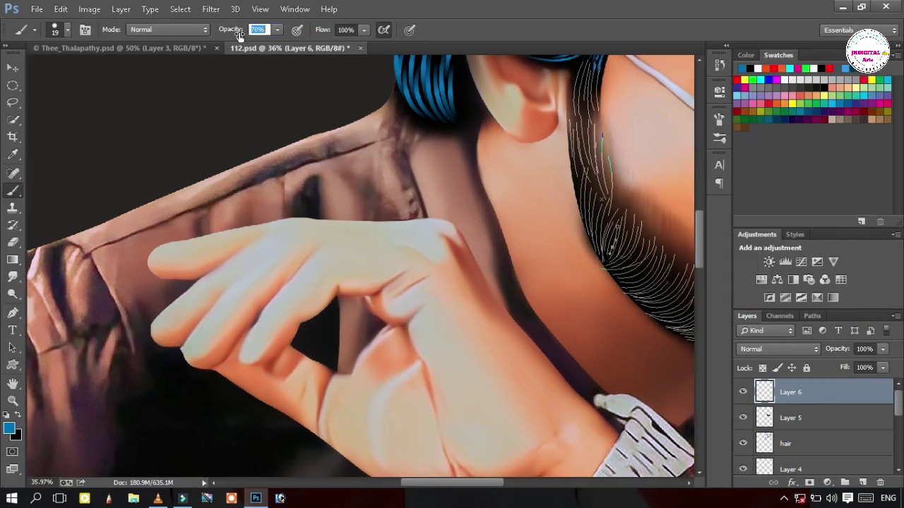
click(12, 431)
drag(716, 95, 760, 74)
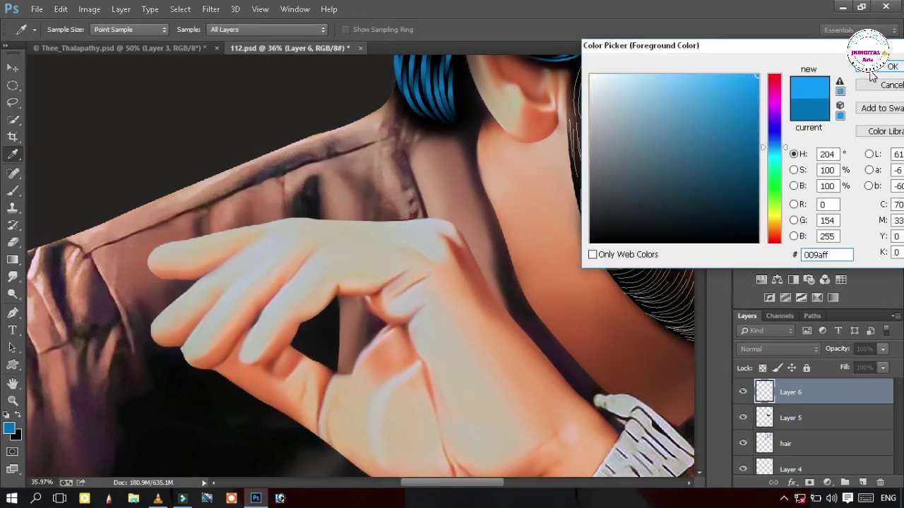
click(874, 68)
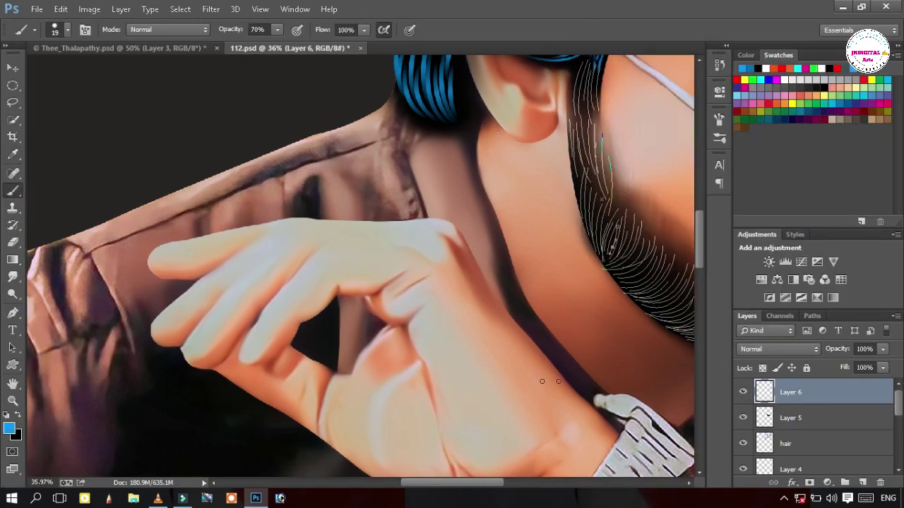
- Hide the interface panels and stroke the beard strand paths with the blue 19 px brush
scroll(512, 350, down, 5)
scroll(670, 330, up, 3)
scroll(671, 330, up, 1)
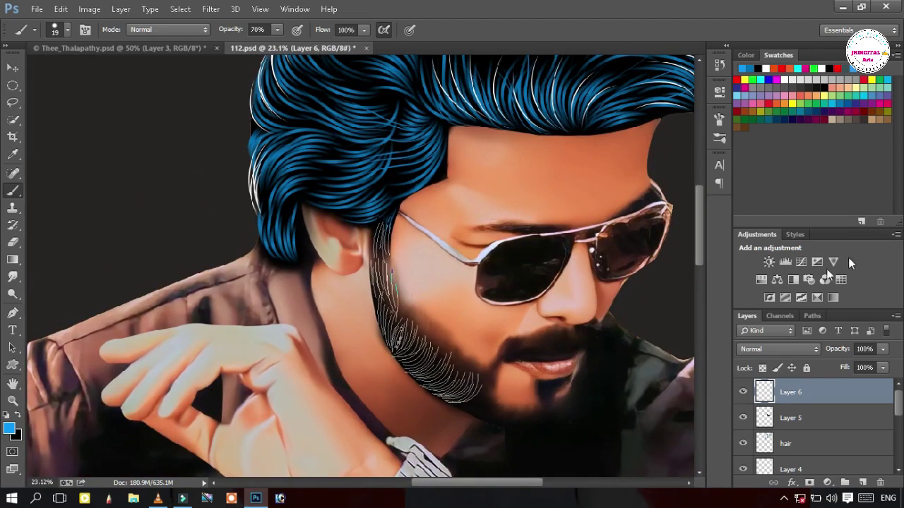
key(Tab)
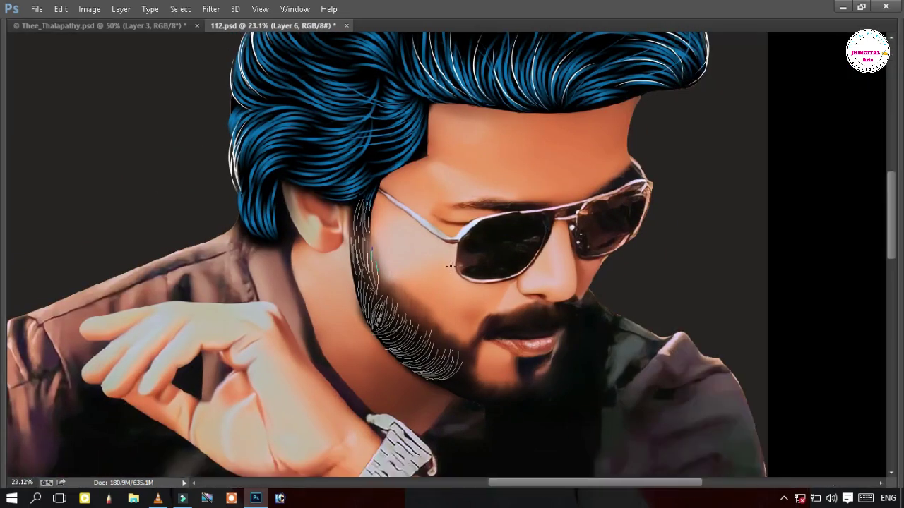
right_click(504, 276)
ctrl+click(468, 241)
right_click(468, 241)
click(481, 256)
click(423, 169)
click(395, 196)
click(541, 167)
key(Return)
scroll(391, 258, down, 6)
scroll(391, 258, up, 8)
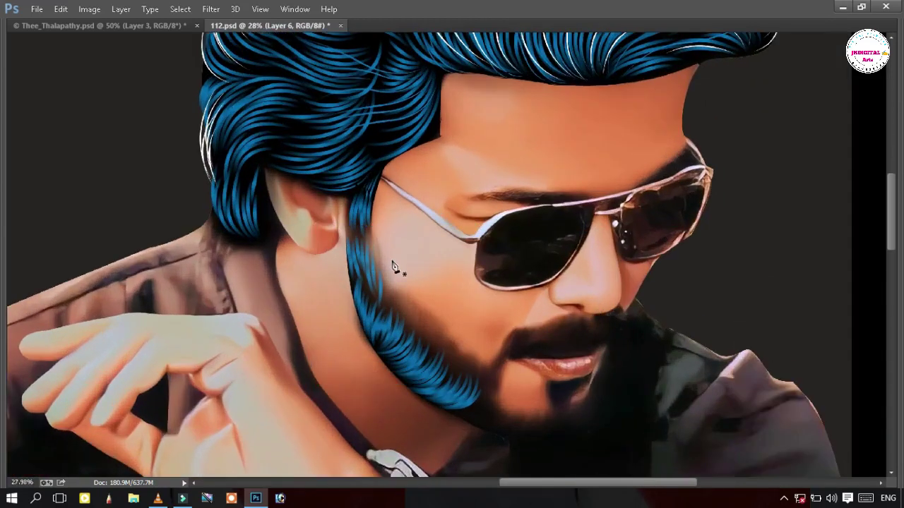
- Undo the last path stroke, show the interface panels and stroke the beard strand paths again in blue
key(ctrl+z)
key(Tab)
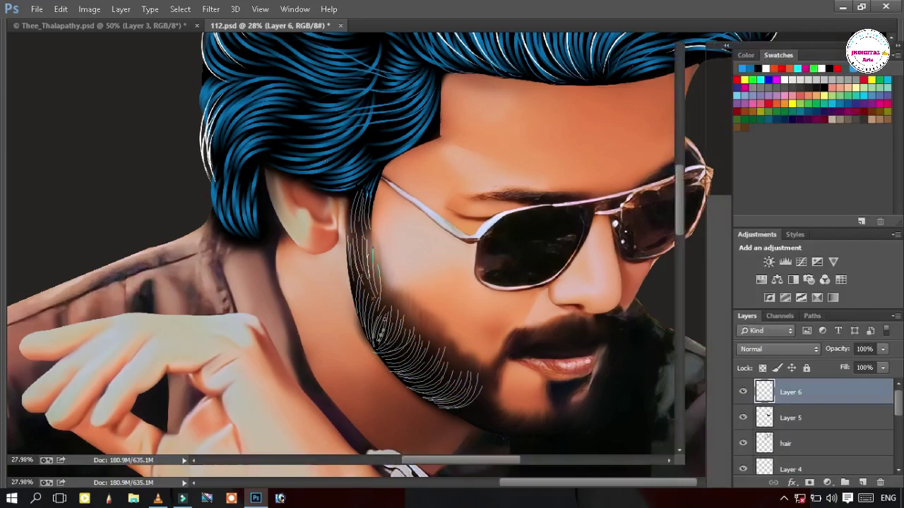
key(p)
right_click(160, 87)
click(194, 178)
key(Return)
scroll(426, 228, down, 4)
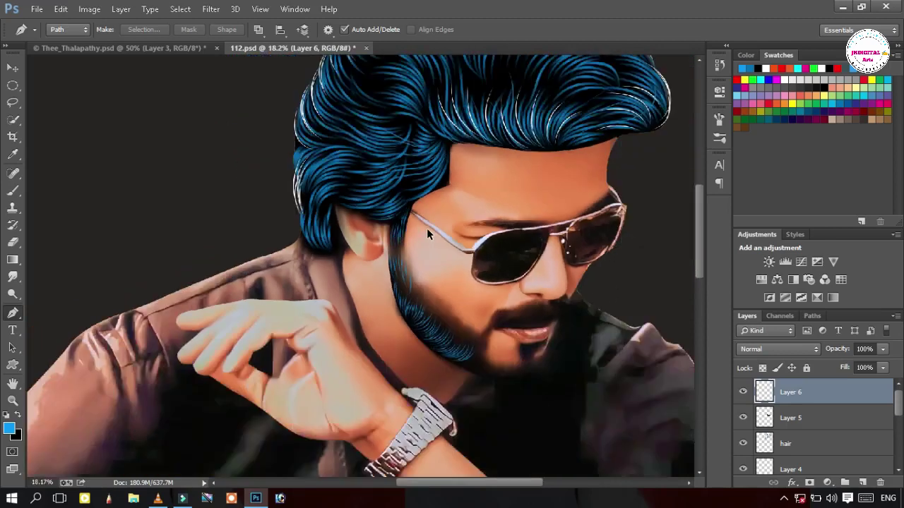
- Erase the blue strands on the sideburn beside and below the earlobe with an enlarged eraser
scroll(436, 244, up, 8)
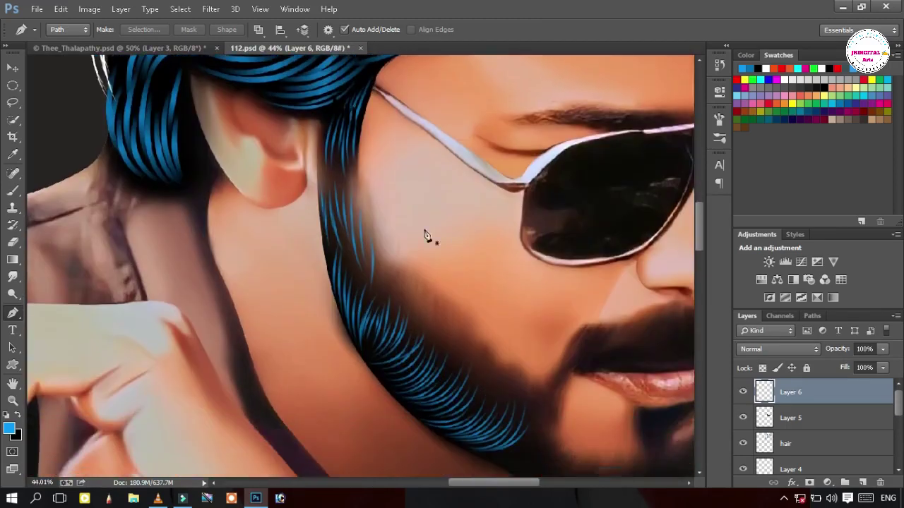
key(e)
key(bracketright)
key(bracketright)
key(bracketright)
mouse_move(305, 170)
mouse_down()
mouse_move(415, 205)
mouse_move(460, 240)
mouse_up()
right_click(389, 199)
double_click(340, 205)
scroll(361, 193, up, 1)
scroll(361, 193, up, 4)
key(bracketright)
mouse_move(320, 165)
mouse_down()
mouse_move(325, 131)
mouse_move(332, 139)
mouse_up()
- Draw two new curved strand paths on the lower sideburn, running down into the blue jaw strands
key(p)
scroll(317, 230, up, 3)
click(345, 238)
drag(345, 408, 380, 483)
ctrl+click(322, 189)
drag(326, 343, 356, 404)
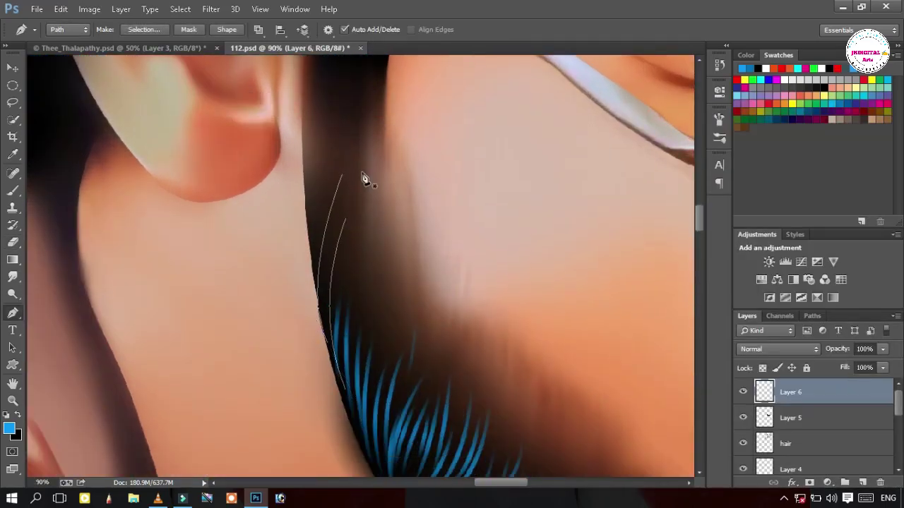
- Draw several curved strand paths on the lower sideburn below the earlobe, fanning up from its outer edge
click(362, 172)
scroll(332, 204, up, 3)
drag(320, 352, 344, 449)
ctrl+click(339, 151)
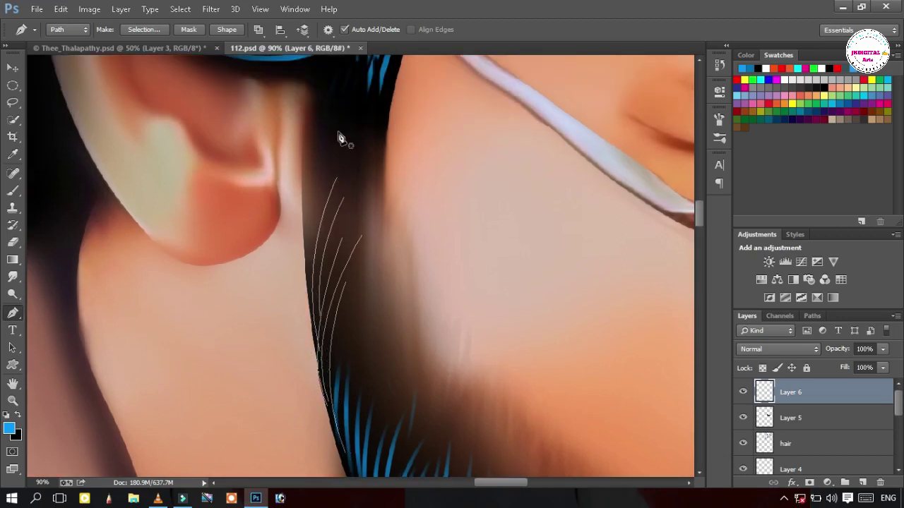
drag(314, 305, 339, 398)
click(313, 277)
- Draw more strand paths higher on the sideburn beside the ear and stroke all the sideburn paths in blue
scroll(310, 254, up, 2)
drag(308, 274, 311, 362)
key(Escape)
click(371, 107)
drag(317, 236, 311, 320)
key(Escape)
right_click(304, 259)
click(321, 256)
scroll(311, 254, down, 3)
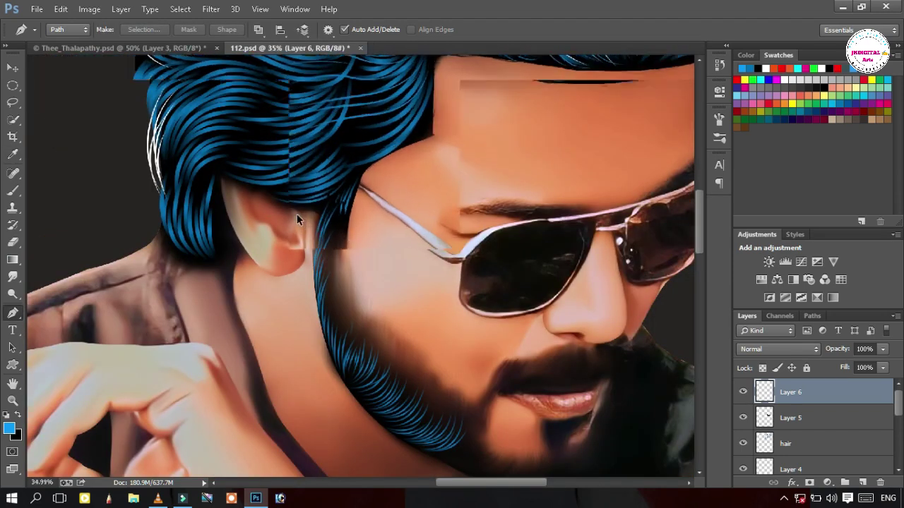
- Draw two curved strand paths from the dark inner beard down to the jaw edge below the sideburn
scroll(353, 218, up, 5)
scroll(364, 191, down, 2)
click(372, 170)
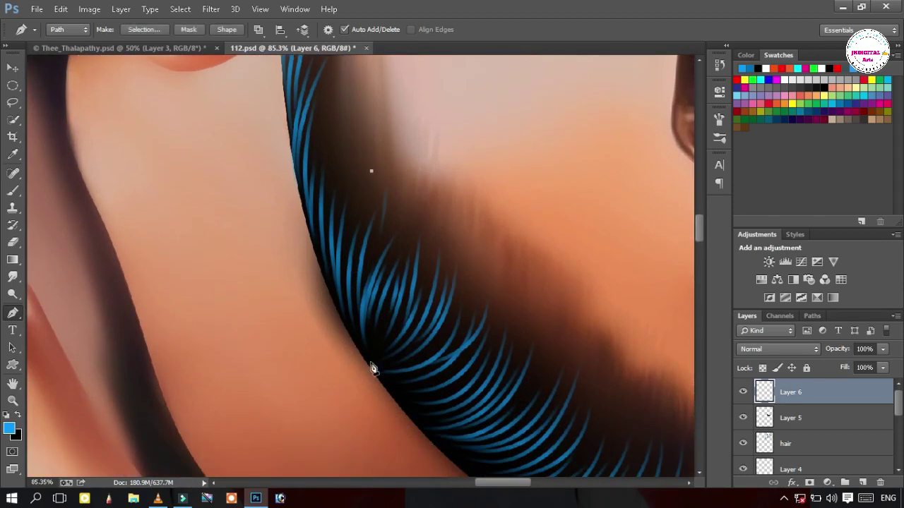
drag(362, 342, 408, 415)
key(Escape)
click(359, 159)
drag(355, 328, 397, 435)
key(Escape)
- Add further curved strand paths along the outer beard edge, continuing up from the jaw toward the sideburn
drag(340, 299, 378, 385)
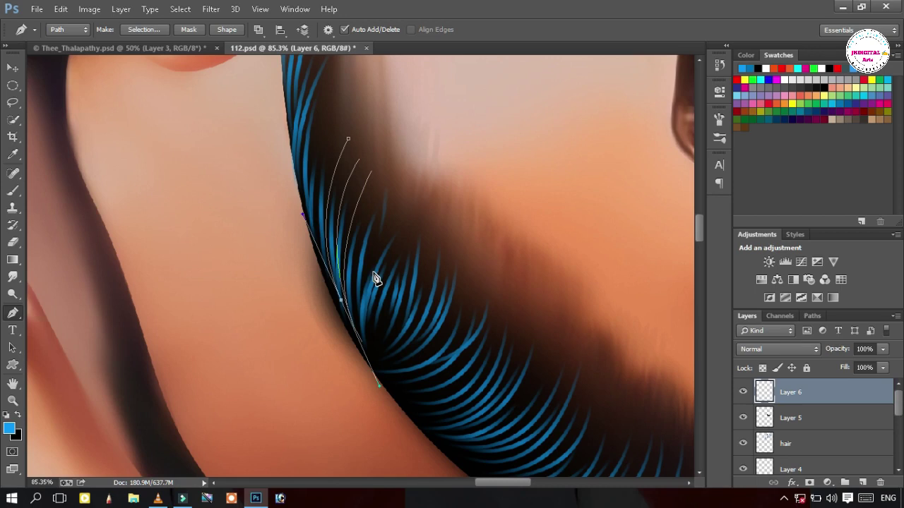
scroll(711, 26, left, 2)
key(Escape)
drag(387, 285, 433, 372)
key(Return)
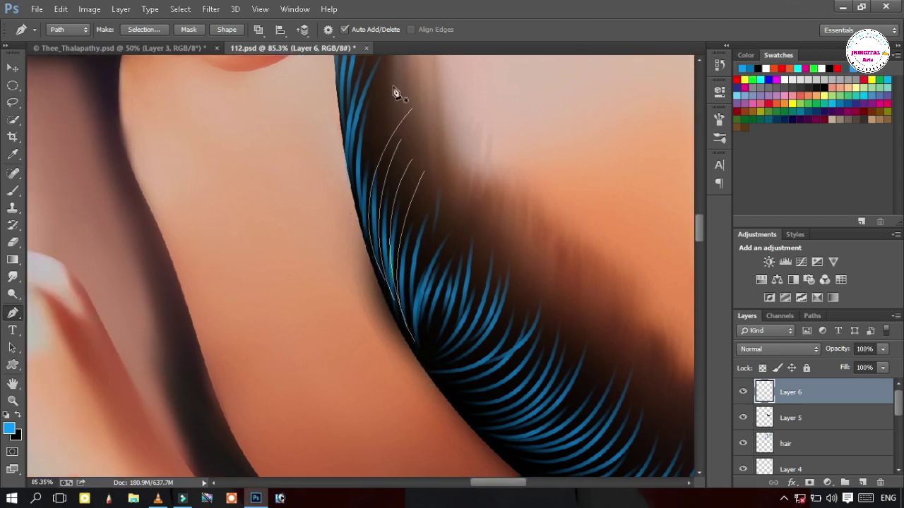
drag(371, 246, 390, 303)
key(Escape)
- Draw additional strand paths fanning up from the dark root point at the jaw corner
scroll(393, 226, right, 2)
scroll(390, 176, down, 2)
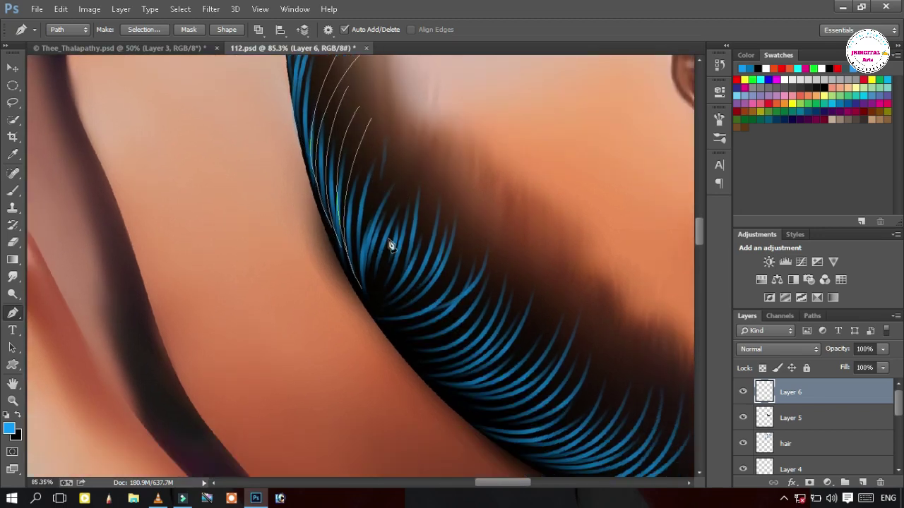
drag(383, 346, 432, 274)
key(Return)
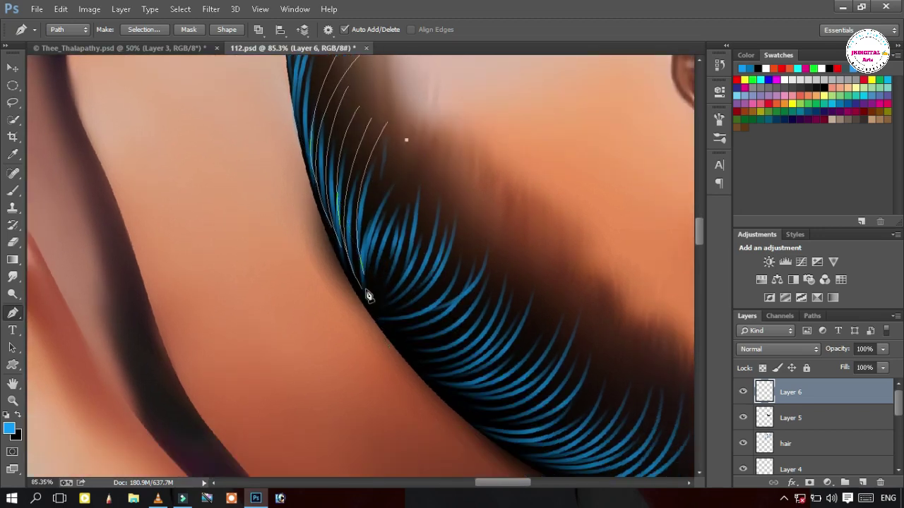
scroll(452, 201, down, 1)
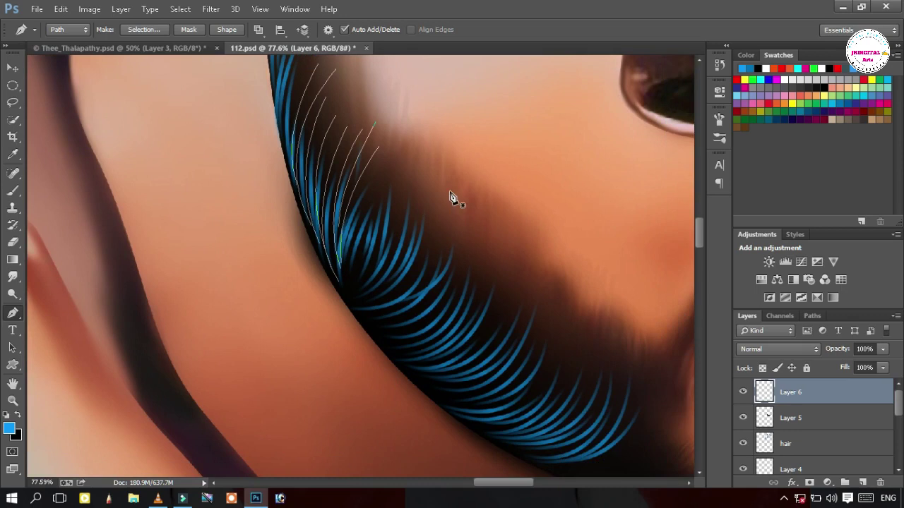
- Draw long, slightly curved strand paths down the inner side of the sideburn beside the earlobe
scroll(449, 192, up, 2)
click(318, 99)
drag(274, 247, 262, 308)
key(Escape)
scroll(314, 141, up, 1)
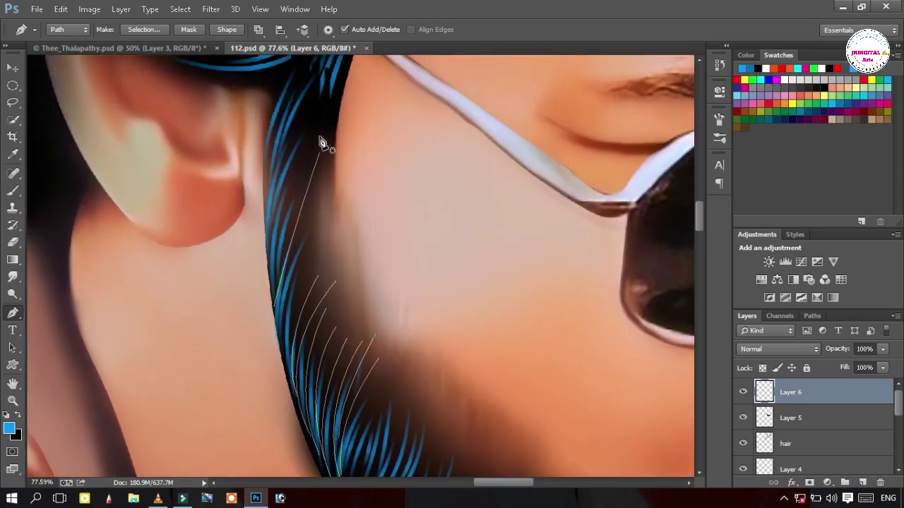
drag(281, 279, 275, 324)
ctrl+click(250, 310)
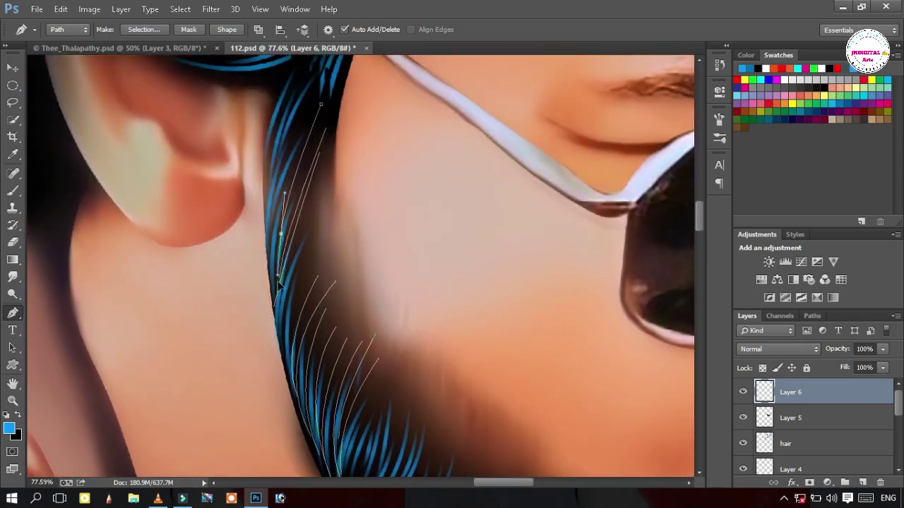
scroll(305, 166, up, 1)
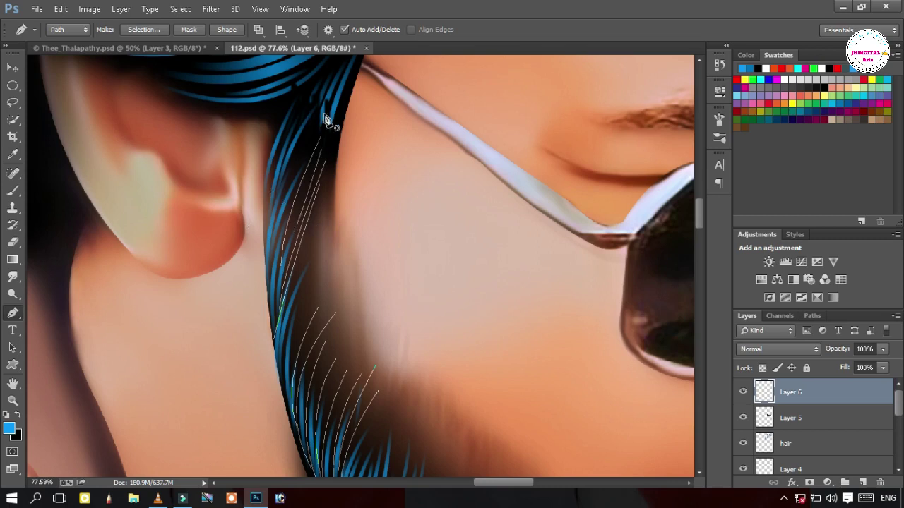
scroll(329, 145, down, 2)
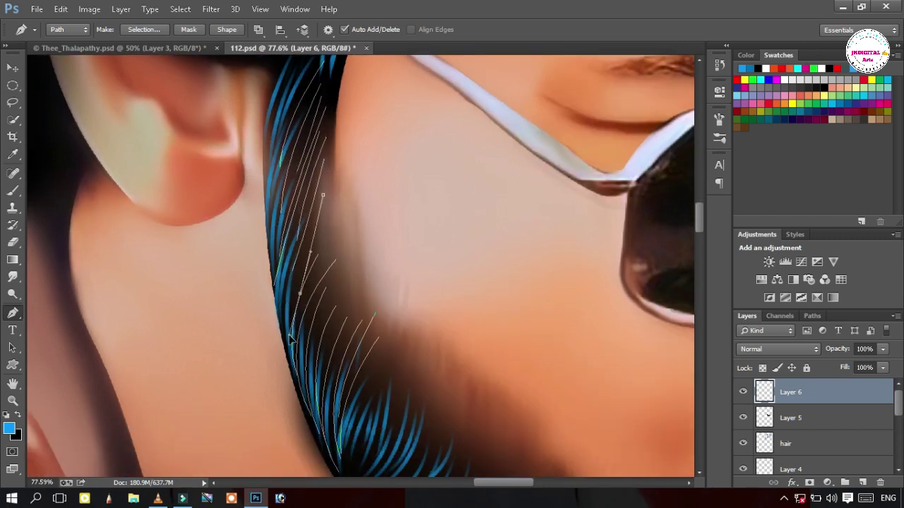
- Undo the last stray path point and stroke the sideburn and jaw strand paths in blue
scroll(360, 258, down, 5)
scroll(360, 257, up, 2)
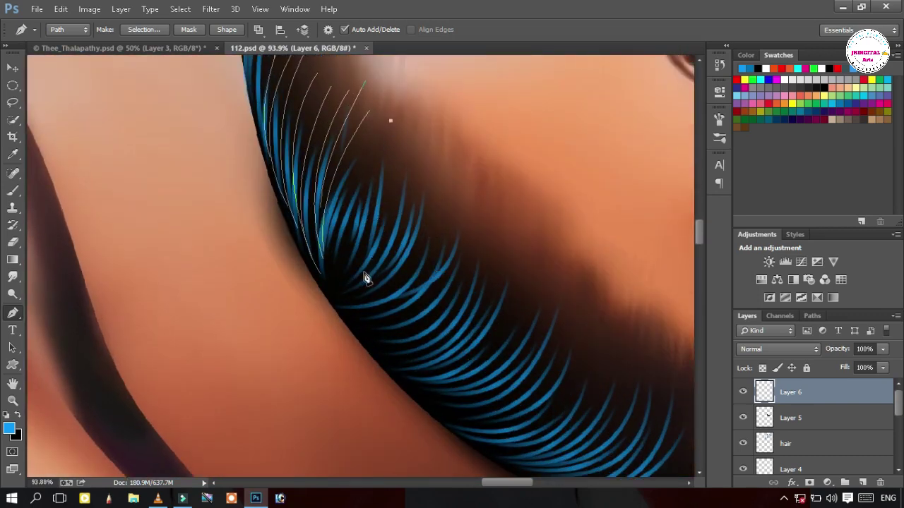
scroll(400, 158, up, 2)
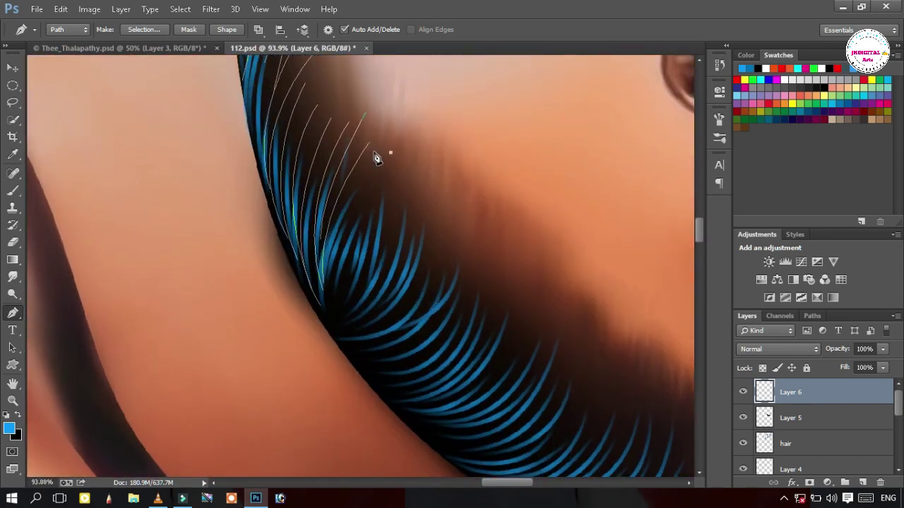
key(ctrl+z)
scroll(353, 148, down, 1)
right_click(296, 134)
click(319, 244)
key(Return)
key(Return)
scroll(317, 245, up, 4)
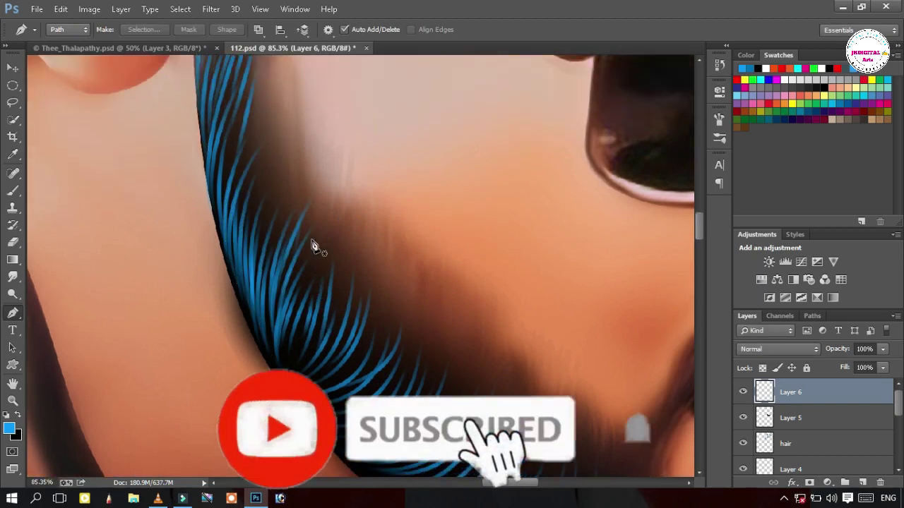
- Draw one long curved strand path across the blue strands in the middle of the jaw
scroll(314, 246, down, 14)
scroll(354, 285, up, 15)
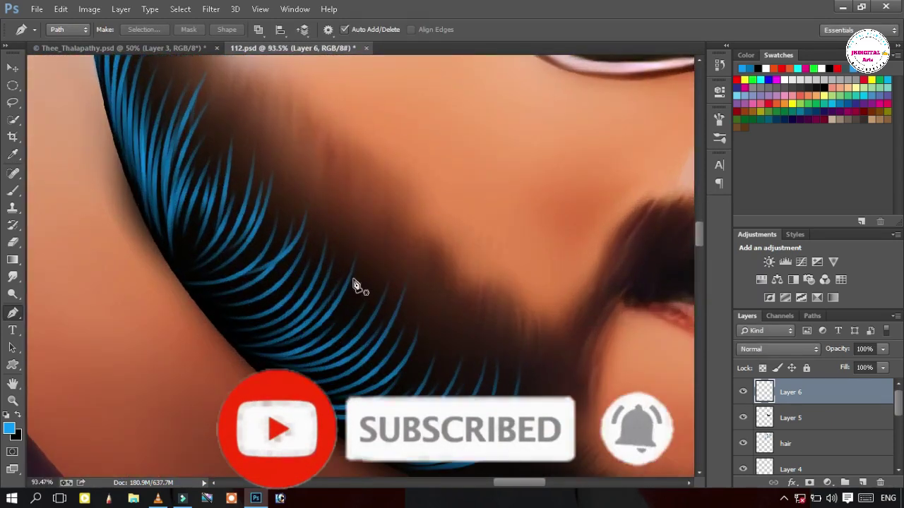
click(407, 310)
drag(267, 361, 198, 317)
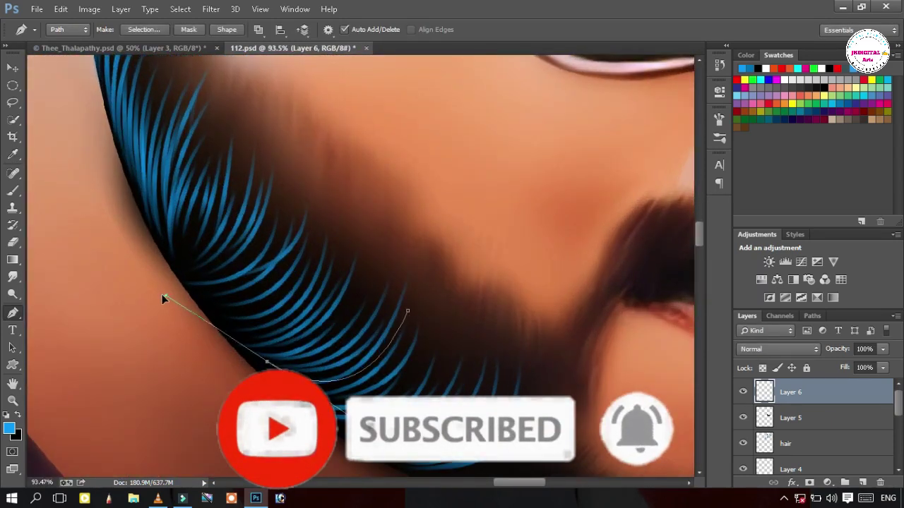
scroll(347, 343, up, 4)
scroll(314, 291, down, 2)
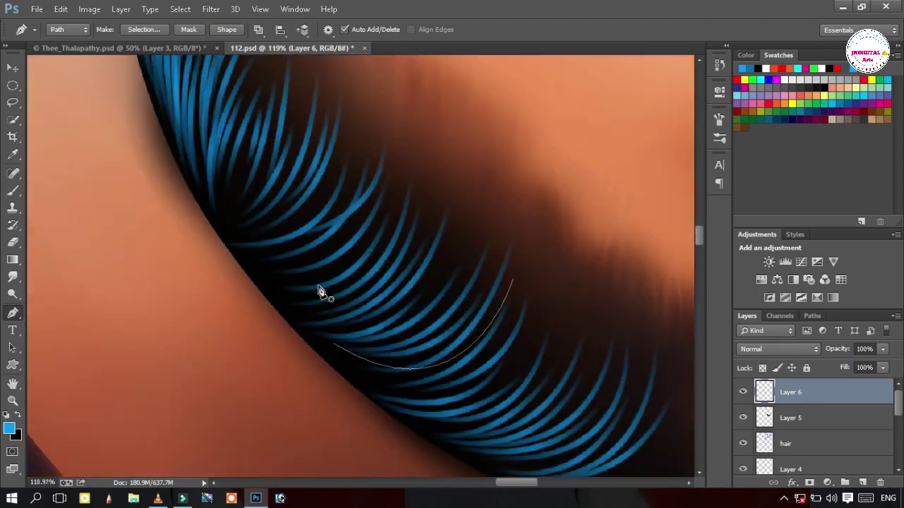
- Hide the interface panels and draw several curved strand paths between the blue strands at the jaw corner
key(Tab)
drag(214, 226, 160, 155)
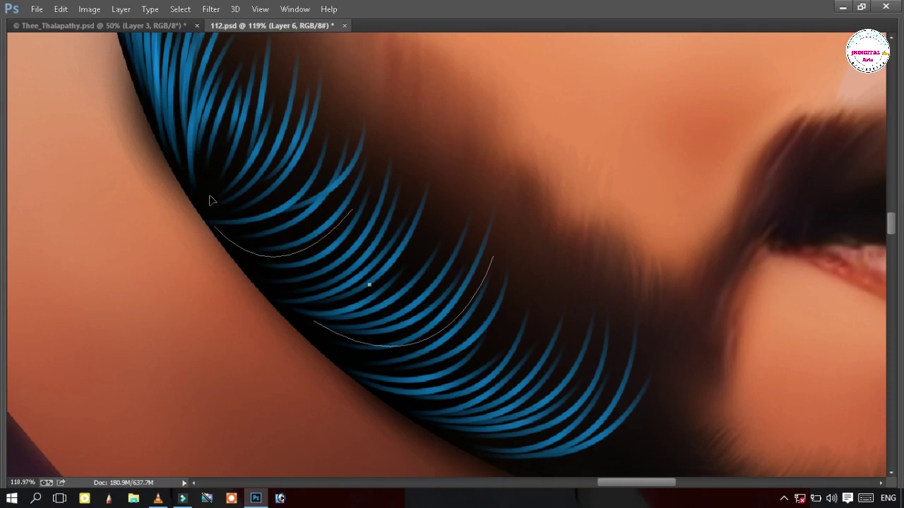
drag(247, 270, 210, 197)
scroll(378, 276, left, 3)
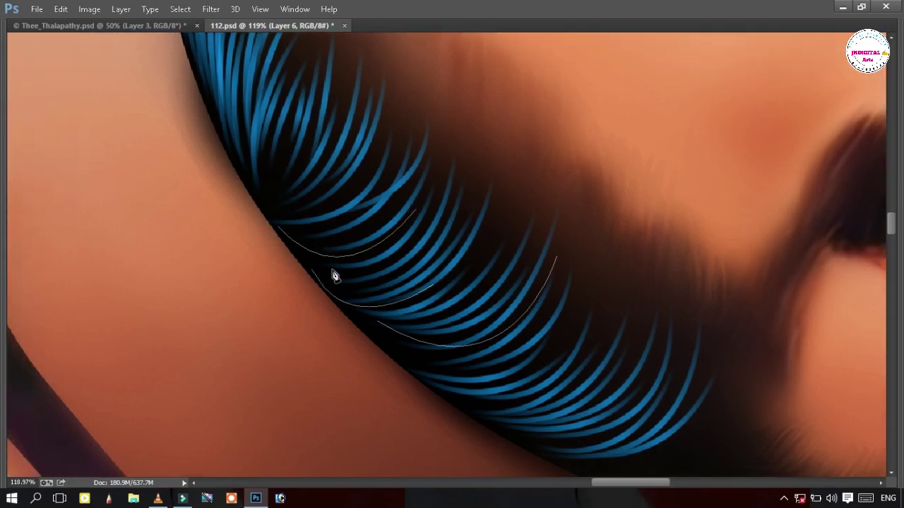
drag(320, 269, 273, 217)
ctrl+click(274, 270)
drag(322, 265, 291, 205)
ctrl+click(293, 189)
drag(338, 160, 433, 213)
drag(377, 267, 319, 212)
- Draw a short strand path along the sideburn's outer edge and stroke all the current paths in blue
scroll(319, 211, up, 5)
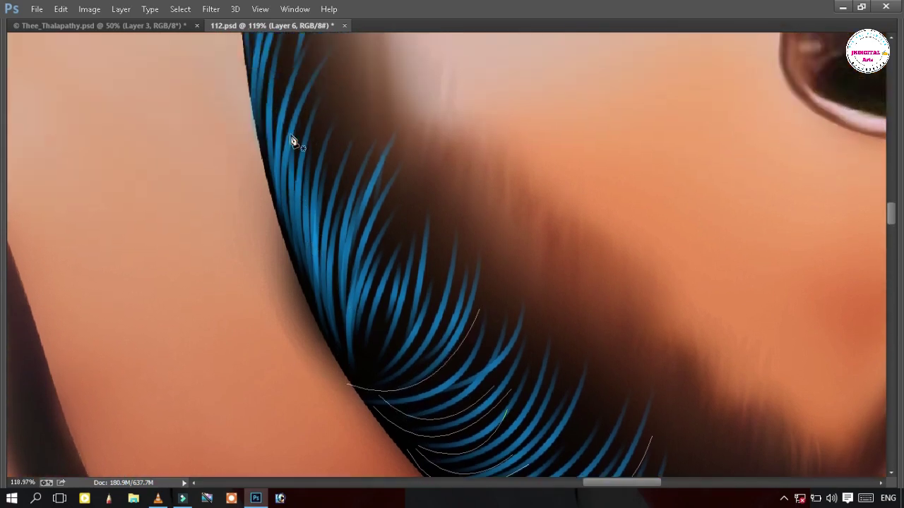
drag(295, 256, 347, 315)
ctrl+click(292, 296)
scroll(253, 113, up, 3)
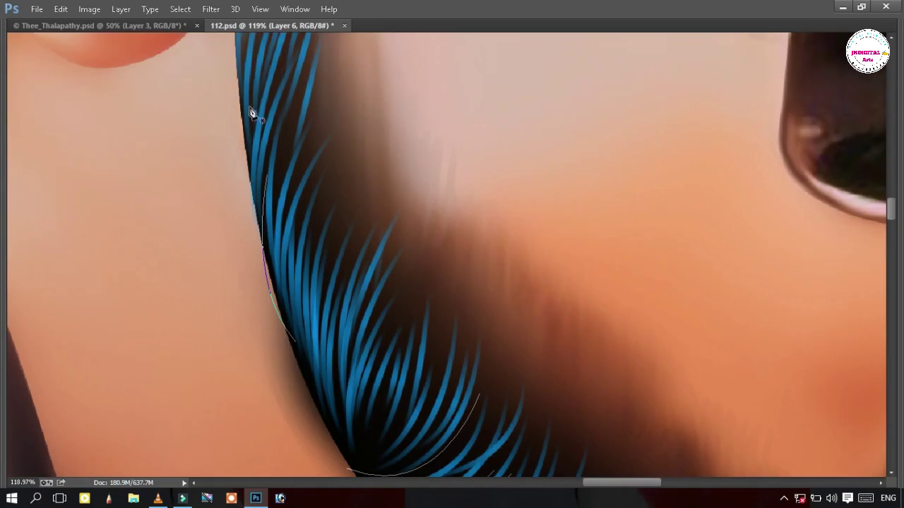
scroll(311, 264, down, 2)
right_click(315, 269)
click(339, 259)
scroll(365, 299, down, 5)
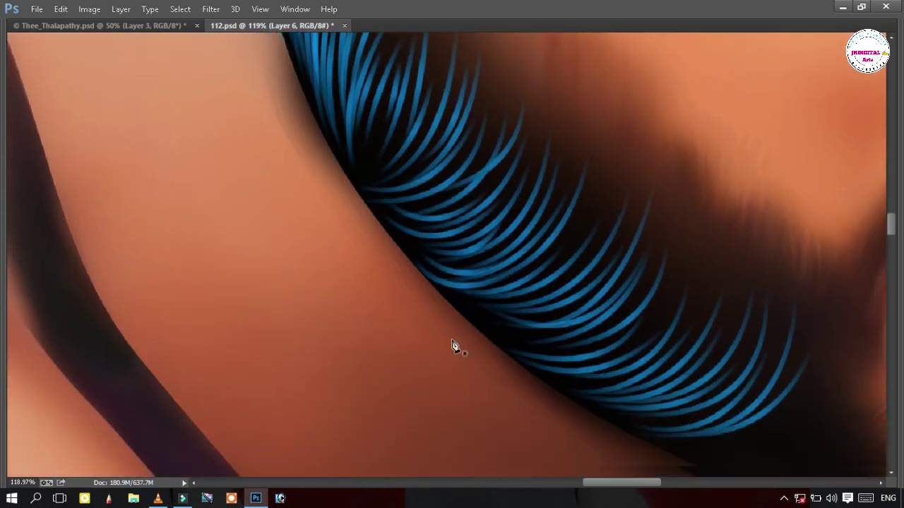
- Draw more curved strand paths among the lower jaw strands and stroke them in blue
drag(556, 347, 421, 280)
click(767, 360)
scroll(644, 381, up, 2)
ctrl+click(466, 310)
scroll(565, 324, left, 1)
click(679, 313)
drag(515, 306, 426, 227)
ctrl+click(477, 232)
right_click(484, 232)
click(515, 257)
key(Return)
- Save the portrait document
scroll(519, 261, down, 5)
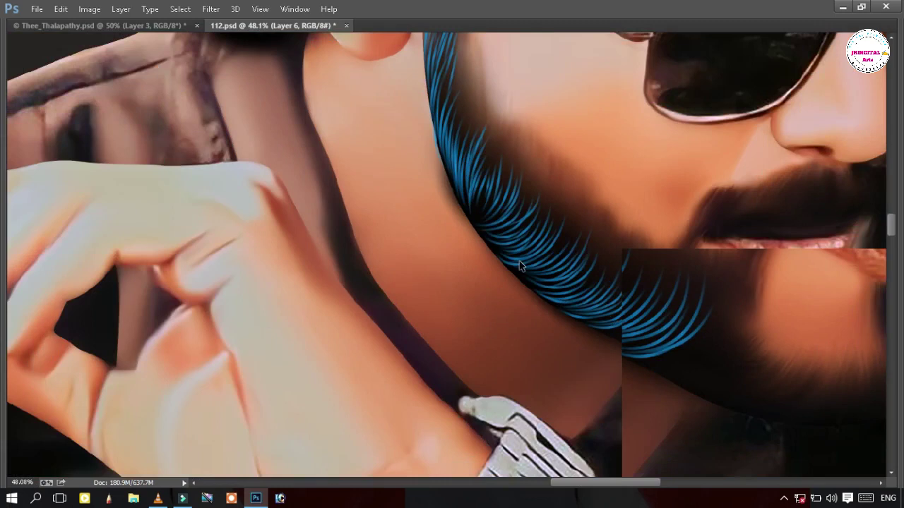
scroll(521, 266, down, 1)
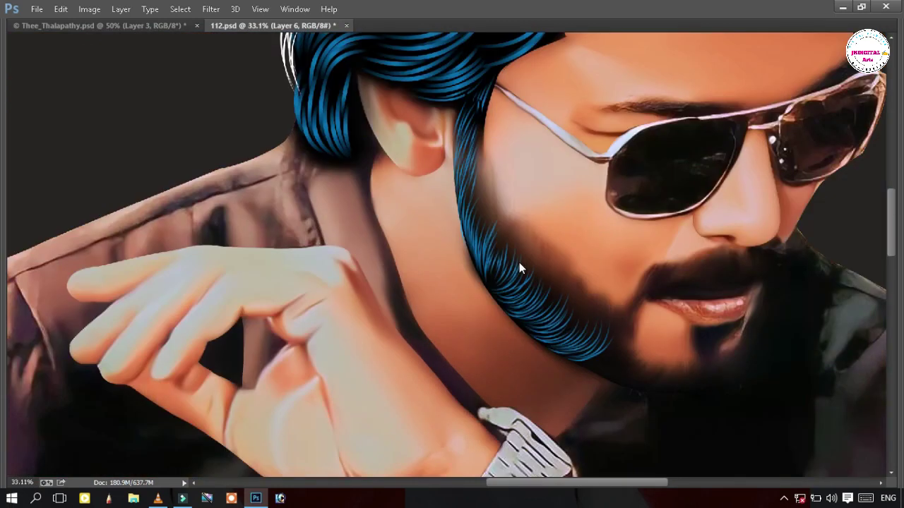
key(ctrl+s)
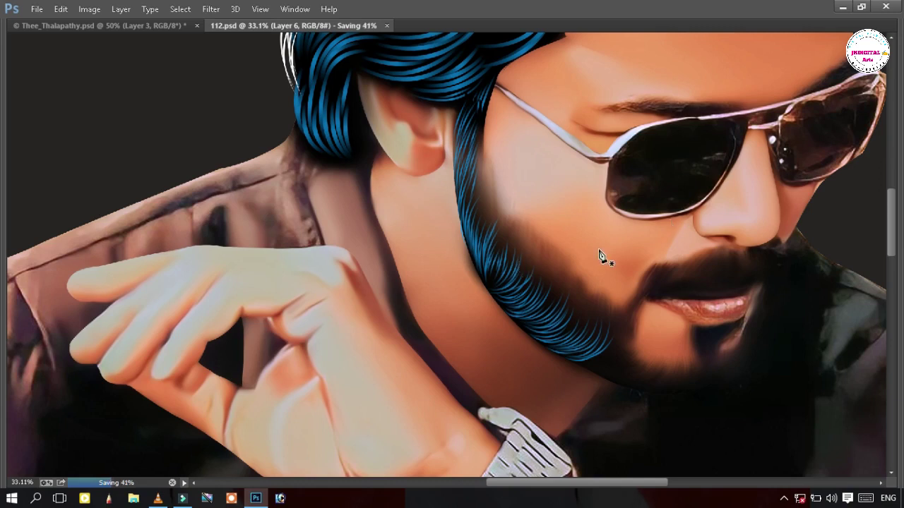
scroll(593, 256, left, 2)
scroll(749, 370, left, 1)
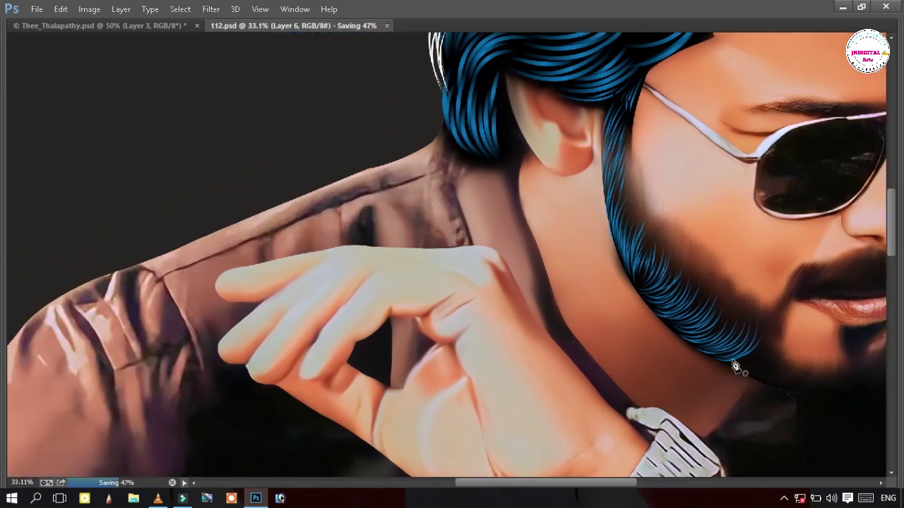
- Draw three curved strand paths below the last blue strands, sweeping from the jaw edge toward the chin
scroll(740, 364, up, 2)
scroll(677, 332, up, 5)
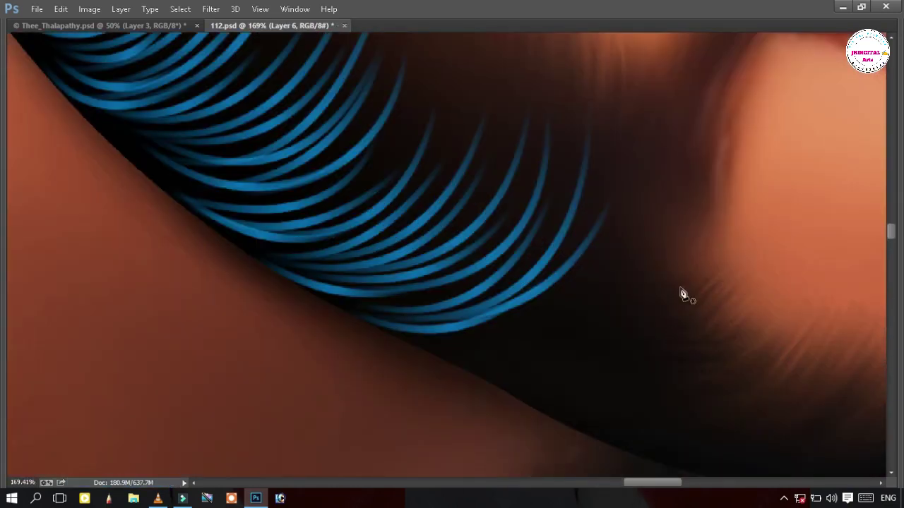
drag(413, 364, 583, 337)
click(625, 314)
drag(421, 337, 254, 287)
key(Escape)
click(651, 292)
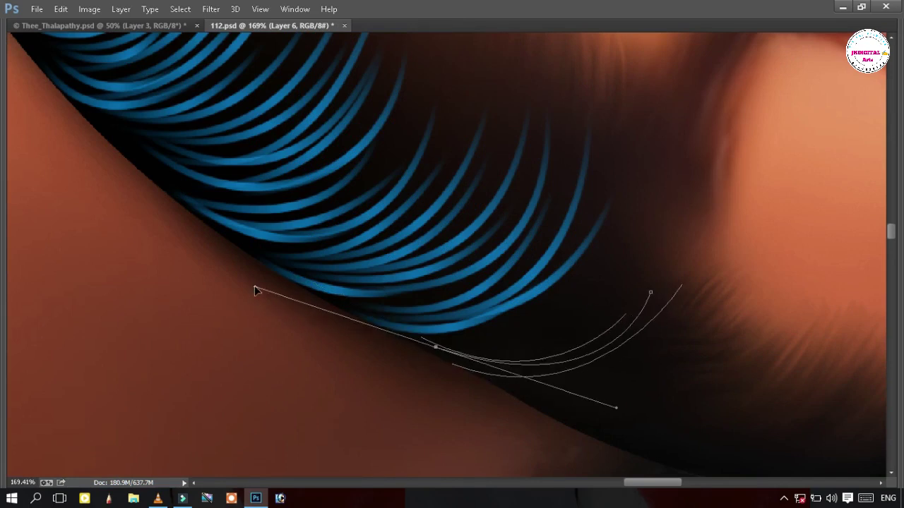
key(Escape)
- Add more curved strand paths above the previous ones, rising from the jaw edge toward the mouth corner
scroll(662, 243, up, 1)
mouse_move(470, 382)
mouse_down()
mouse_move(325, 361)
mouse_move(332, 322)
mouse_up()
key(Escape)
key(Escape)
click(602, 322)
drag(446, 358, 348, 318)
key(Escape)
drag(394, 371, 346, 378)
key(Escape)
scroll(494, 233, up, 3)
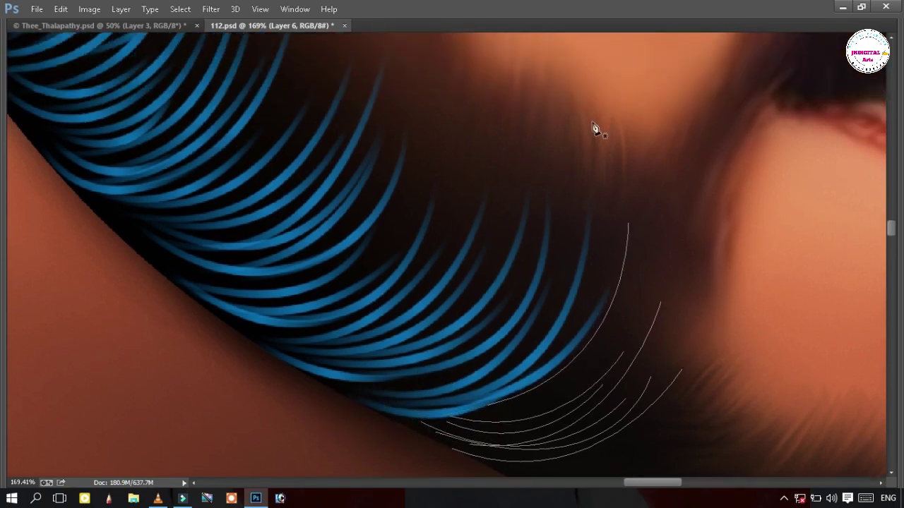
- Draw taller curved strand paths at the chin end of the beard, reaching up beside the mouth corner
drag(487, 413, 346, 428)
key(Escape)
key(Escape)
drag(557, 440, 534, 460)
key(Escape)
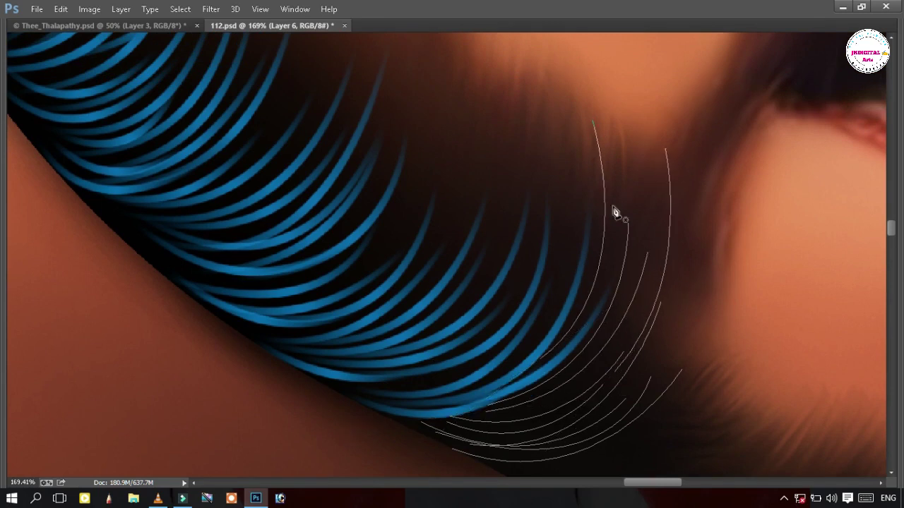
drag(586, 379, 480, 430)
key(Escape)
drag(546, 377, 537, 276)
- Stroke the new chin-side strand paths in blue
right_click(537, 276)
click(553, 256)
key(Return)
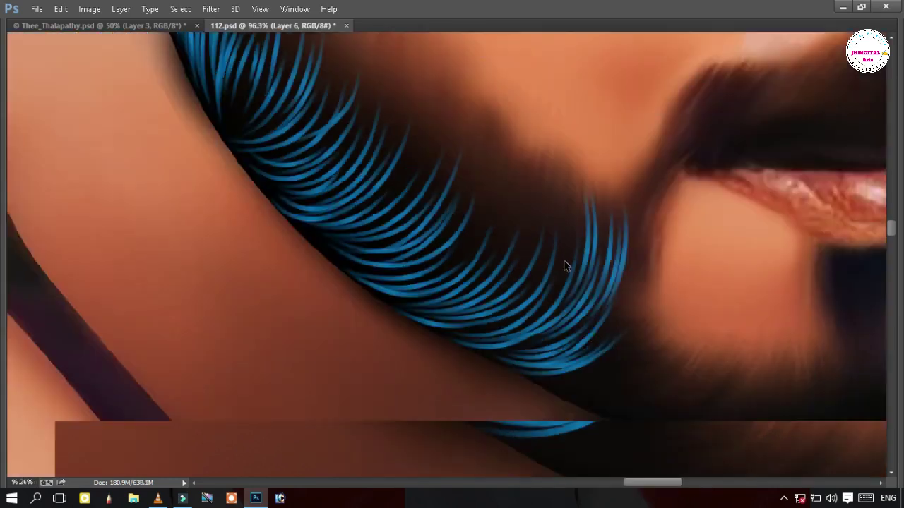
scroll(565, 266, down, 6)
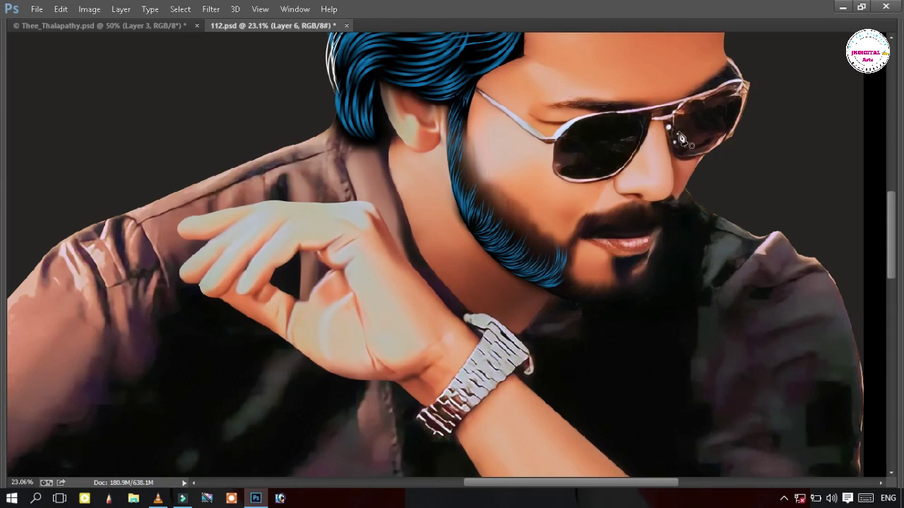
scroll(619, 208, up, 7)
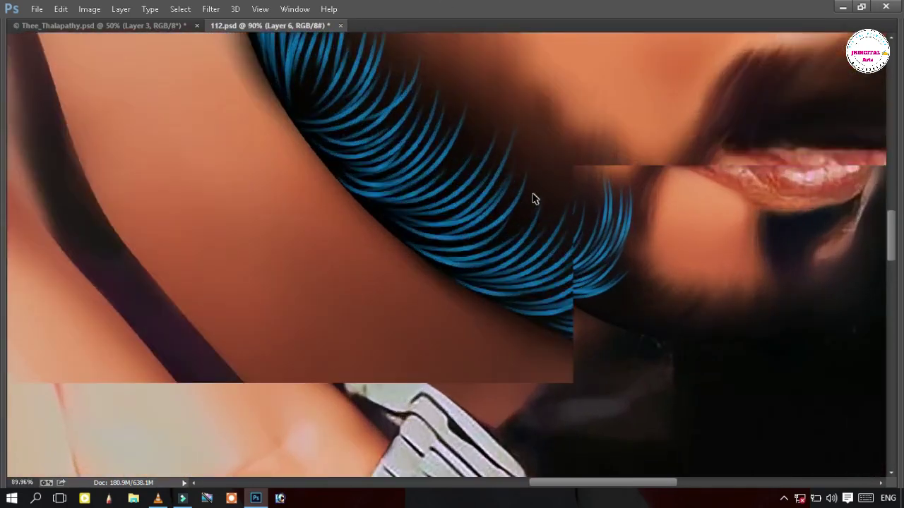
scroll(545, 174, up, 1)
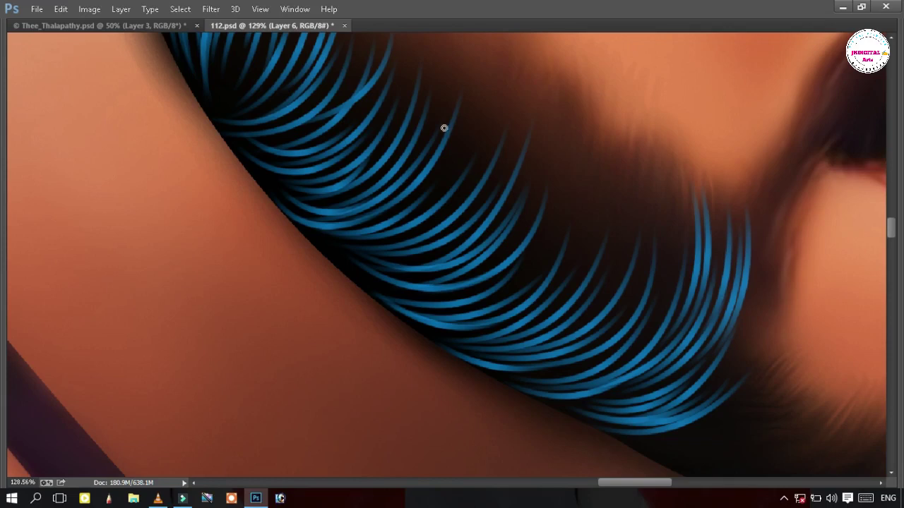
- Draw three tall curved strand paths on the cheek side of the beard, rising above the middle blue strands with the Pen tool
key(p)
click(572, 109)
mouse_move(529, 252)
mouse_down()
mouse_move(488, 314)
mouse_move(471, 306)
mouse_up()
key(Escape)
drag(527, 263, 486, 319)
key(Escape)
click(571, 119)
drag(537, 262, 509, 306)
key(Escape)
- Add further curved strand paths beside them, continuing along the beard's cheek edge toward the mouth corner
click(586, 127)
mouse_move(539, 269)
mouse_down()
mouse_move(508, 314)
mouse_move(505, 305)
mouse_up()
key(Escape)
click(594, 128)
drag(568, 271, 539, 314)
key(Escape)
click(604, 140)
drag(568, 285, 553, 323)
click(613, 134)
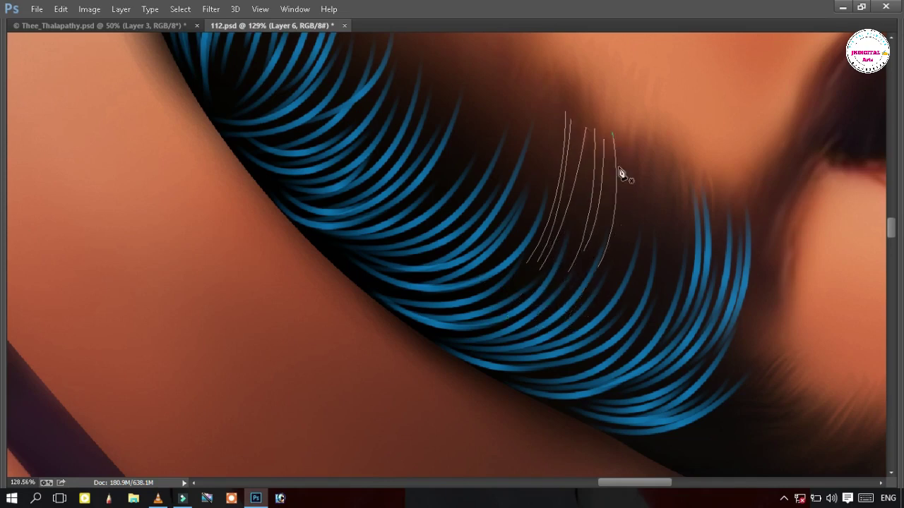
drag(599, 303, 557, 375)
drag(606, 302, 583, 346)
key(Escape)
- Draw two more curved strand paths next to the tall blue strands near the mouth corner
click(656, 173)
drag(652, 315, 620, 377)
key(Escape)
click(661, 152)
drag(672, 294, 655, 347)
key(Escape)
- Draw a group of curved strand paths on the ear side of the existing ones, rising over the dark cheek edge
mouse_move(487, 151)
mouse_down()
mouse_move(518, 228)
mouse_move(519, 258)
mouse_up()
drag(463, 288, 405, 329)
click(511, 176)
drag(474, 282, 442, 315)
key(Escape)
click(519, 173)
key(Escape)
drag(486, 287, 445, 338)
click(528, 183)
key(Escape)
- Fill the gap between the two groups of unstroked paths with more curved strand paths
click(543, 184)
key(Escape)
drag(502, 276, 552, 234)
drag(533, 305, 569, 221)
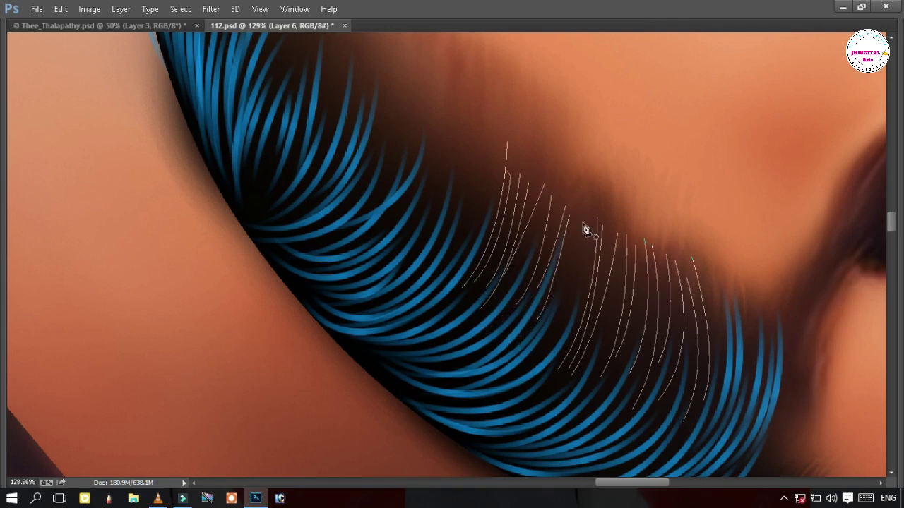
drag(548, 331, 520, 374)
key(Escape)
- Start another row of curved strand paths farther up the beard's cheek edge toward the sideburn
drag(292, 199, 398, 283)
drag(486, 263, 531, 147)
drag(504, 265, 531, 155)
key(Escape)
drag(517, 271, 369, 343)
click(519, 168)
key(Escape)
click(558, 157)
key(Escape)
- Add more curved strand paths to this upper row, joining it to the paths already drawn lower on the cheek
drag(532, 309, 466, 363)
click(544, 180)
key(Escape)
key(Escape)
drag(542, 256, 547, 362)
click(580, 181)
key(Escape)
click(596, 157)
drag(589, 286, 557, 351)
key(Escape)
drag(569, 240, 522, 324)
key(Escape)
- Draw tall, slightly curved strand paths where the cheek beard meets the lower sideburn
drag(423, 58, 508, 100)
drag(498, 253, 447, 310)
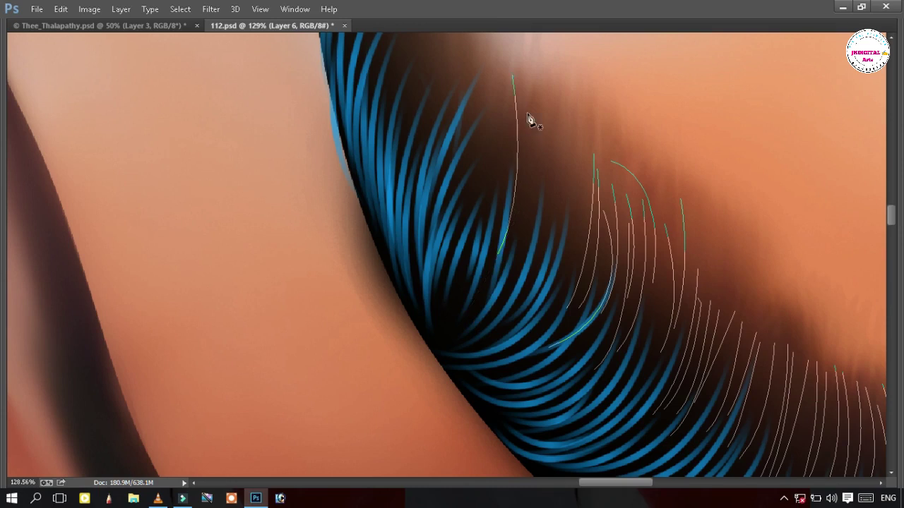
drag(519, 264, 460, 301)
key(Escape)
drag(542, 246, 483, 317)
click(538, 119)
key(Escape)
- Close the space between the sideburn-side paths and the cheek row with additional curved strand paths
click(563, 100)
drag(565, 254, 534, 322)
key(Escape)
drag(533, 266, 482, 342)
key(Escape)
click(580, 108)
drag(555, 307, 497, 387)
key(Escape)
- Stroke all the new cheek-edge strand paths in blue and clear the paths
scroll(464, 228, up, 3)
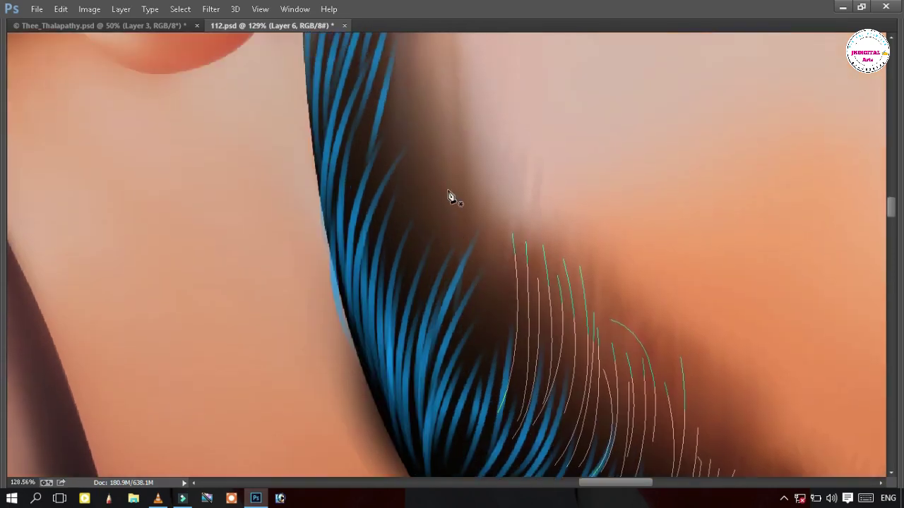
scroll(449, 194, down, 6)
right_click(468, 214)
click(488, 257)
key(Return)
key(Return)
scroll(492, 262, down, 2)
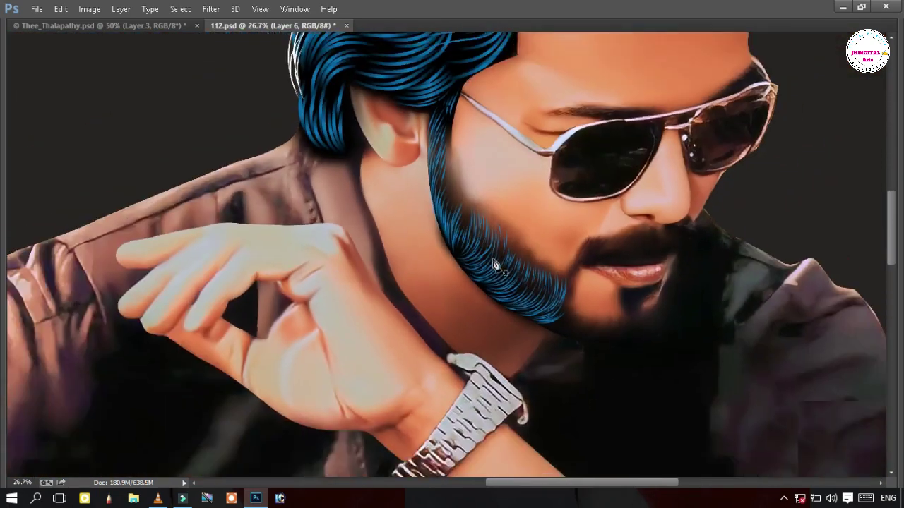
scroll(494, 265, down, 1)
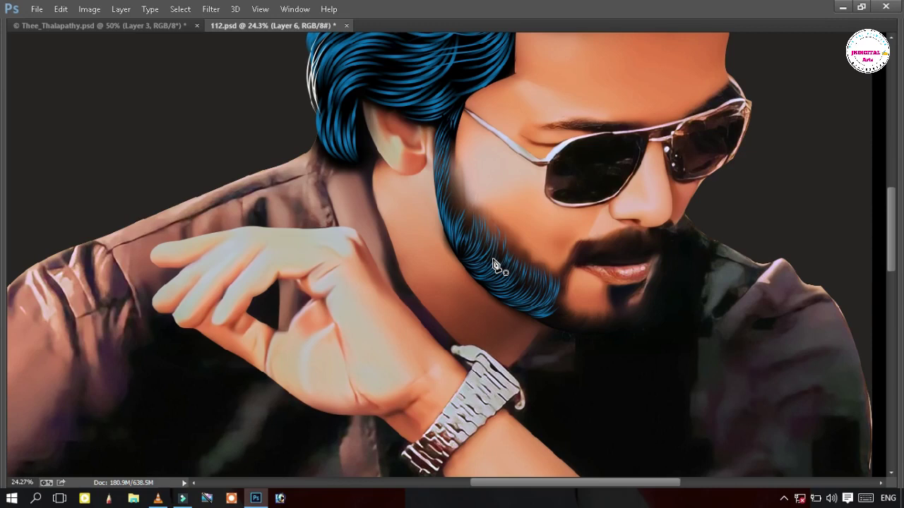
key(b)
scroll(557, 201, up, 5)
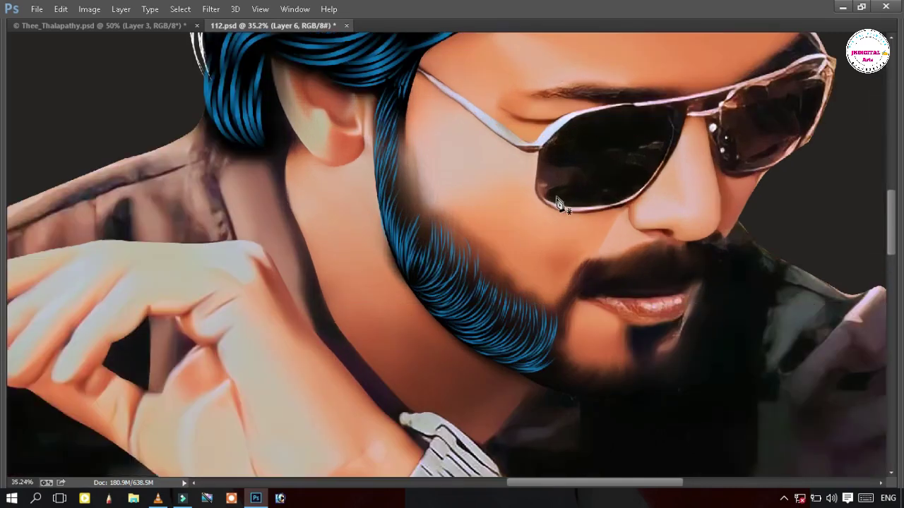
scroll(504, 220, up, 4)
scroll(499, 221, down, 2)
mouse_move(422, 136)
mouse_down()
mouse_move(438, 176)
mouse_move(522, 233)
mouse_move(549, 274)
mouse_up()
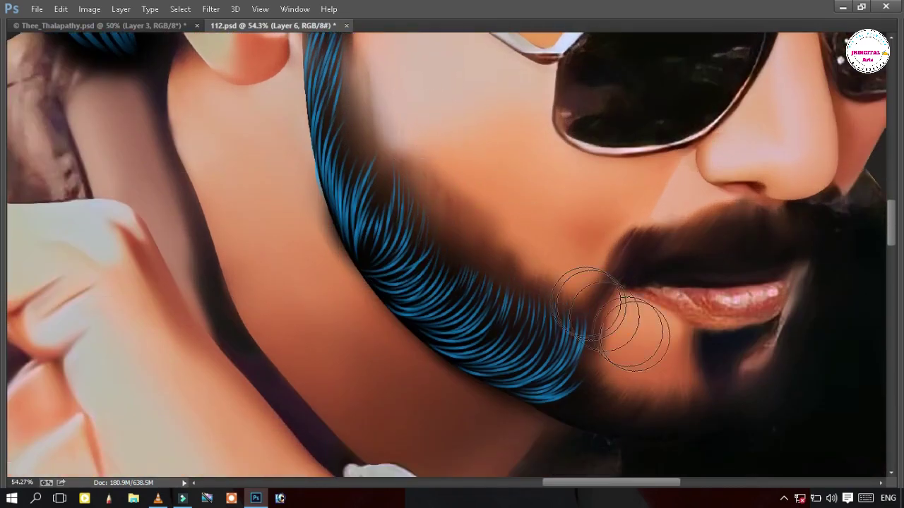
- Bring the whole portrait into view and save the document 112.psd
scroll(418, 139, down, 1)
scroll(410, 147, down, 10)
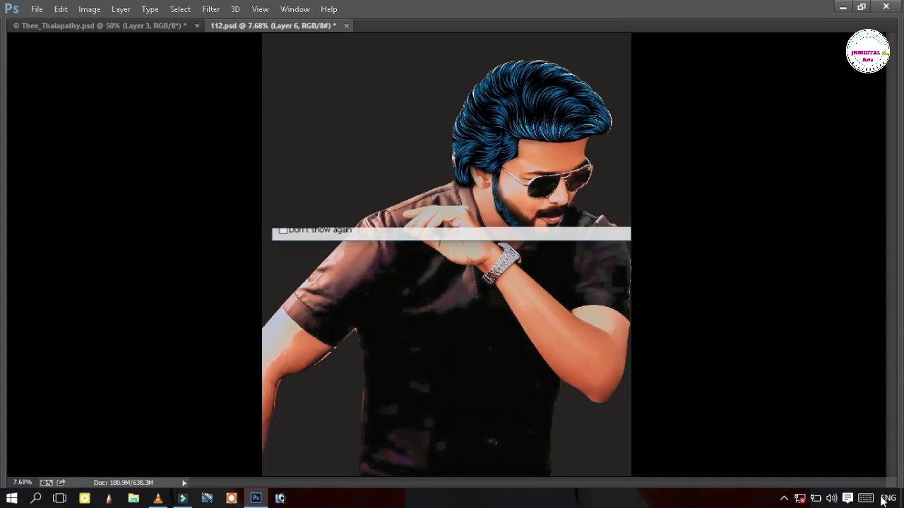
click(782, 499)
right_click(788, 479)
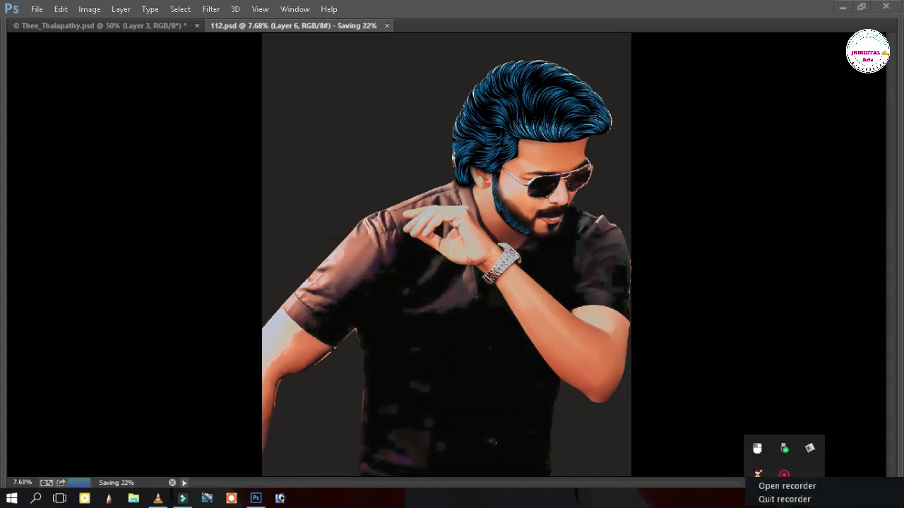